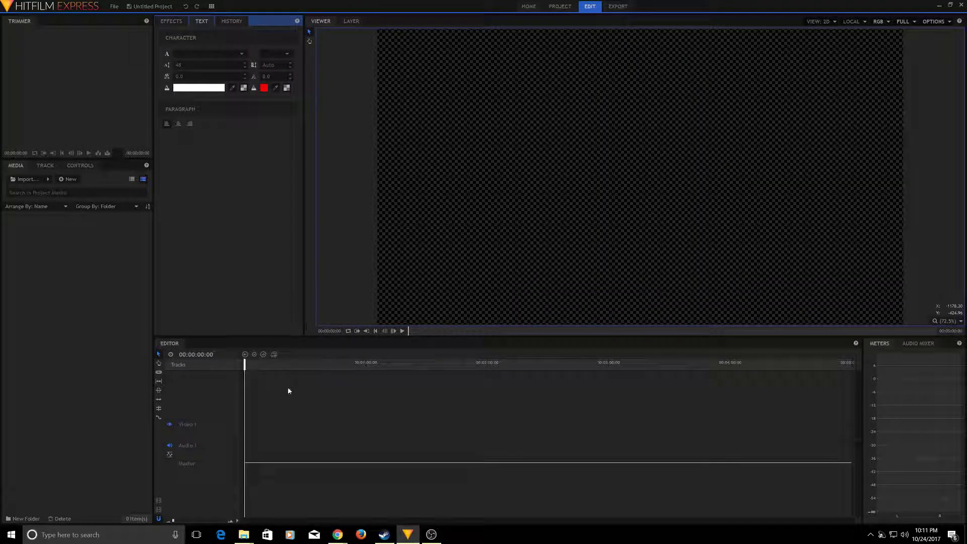
Step: Create a new 1920 x 1080 white plane named Background in the project media
right_click(83, 332)
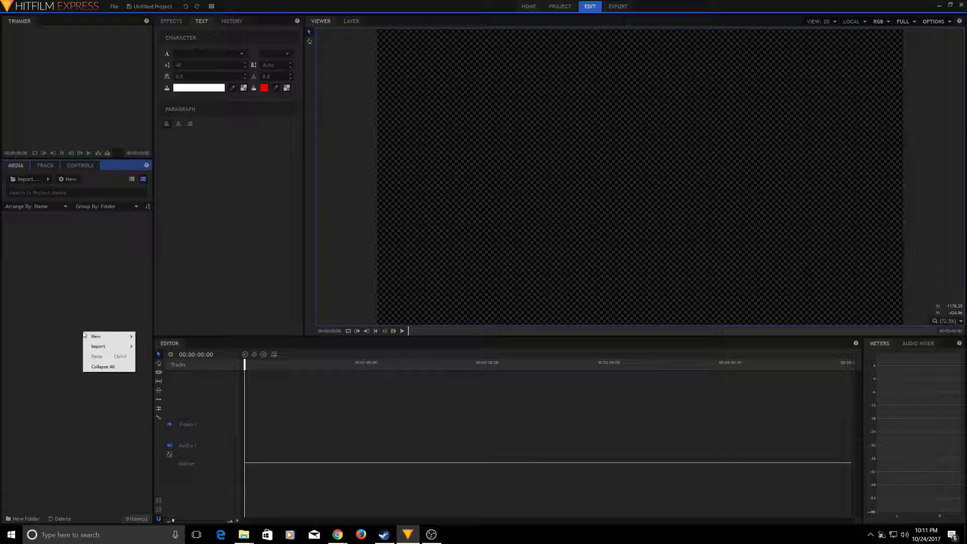
mouse_move(91, 340)
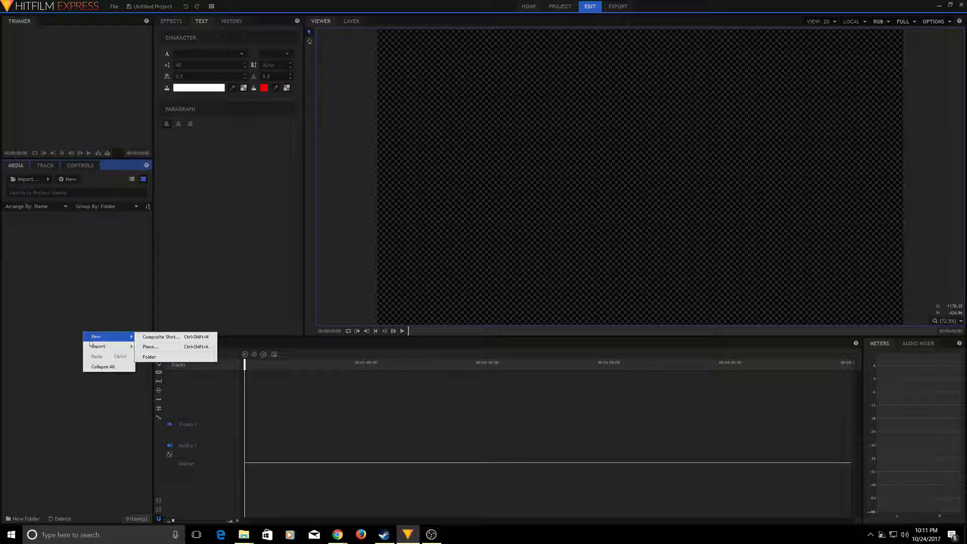
click(159, 348)
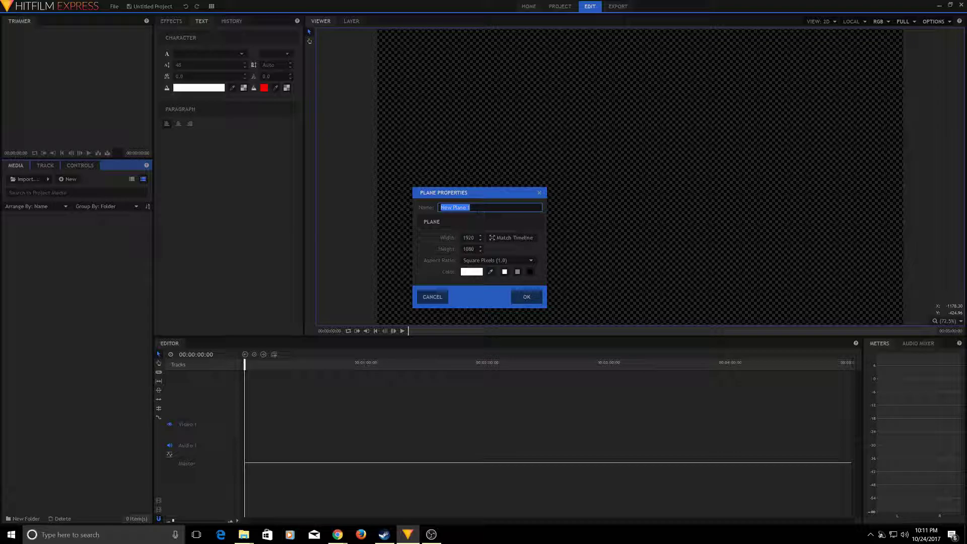
text(Background)
key(Return)
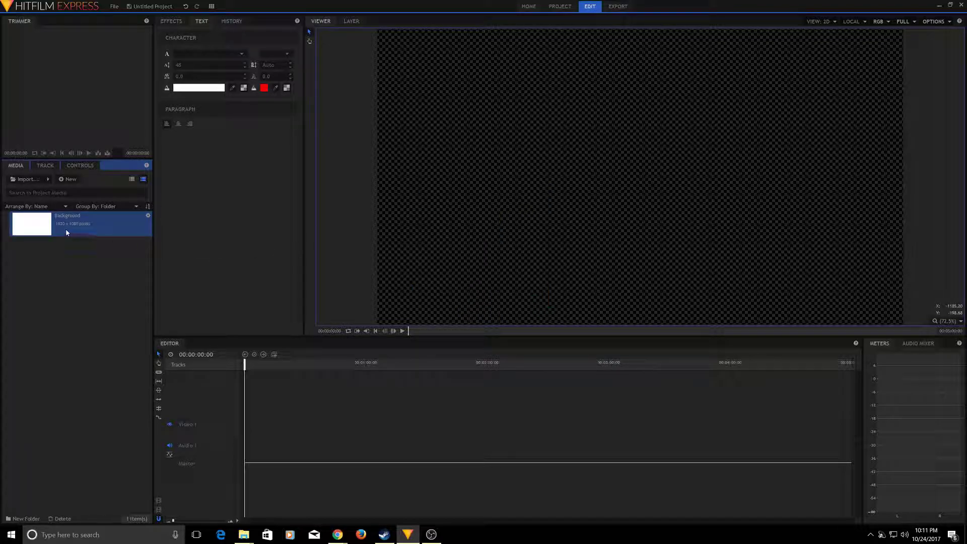
Step: Place the Background plane on the Video 1 track and extend its clip to about 4 minutes 56 seconds
drag(46, 225, 582, 429)
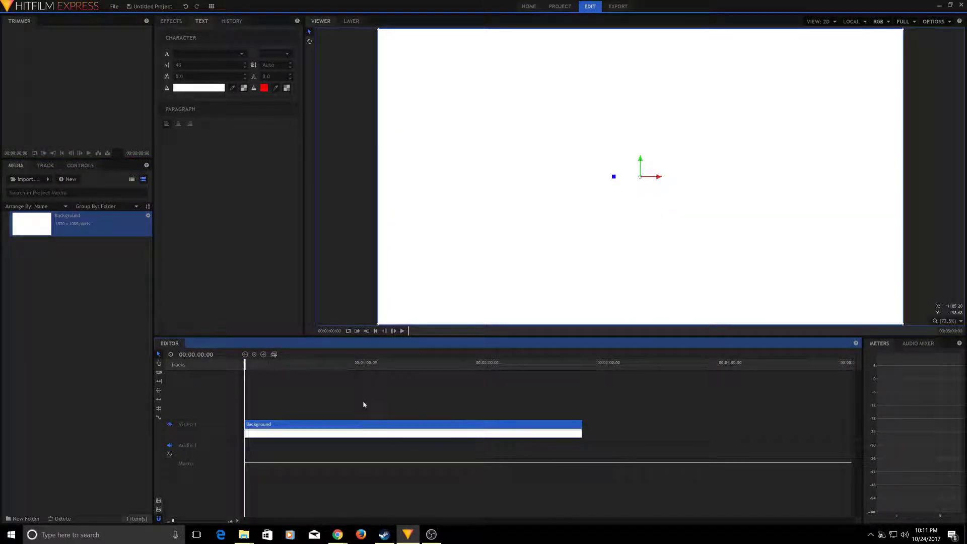
click(377, 330)
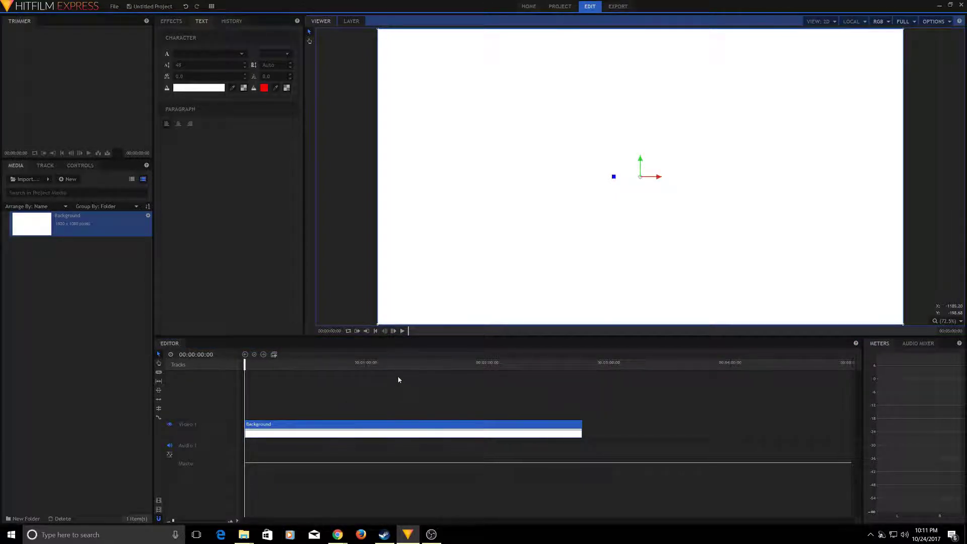
drag(581, 429, 869, 415)
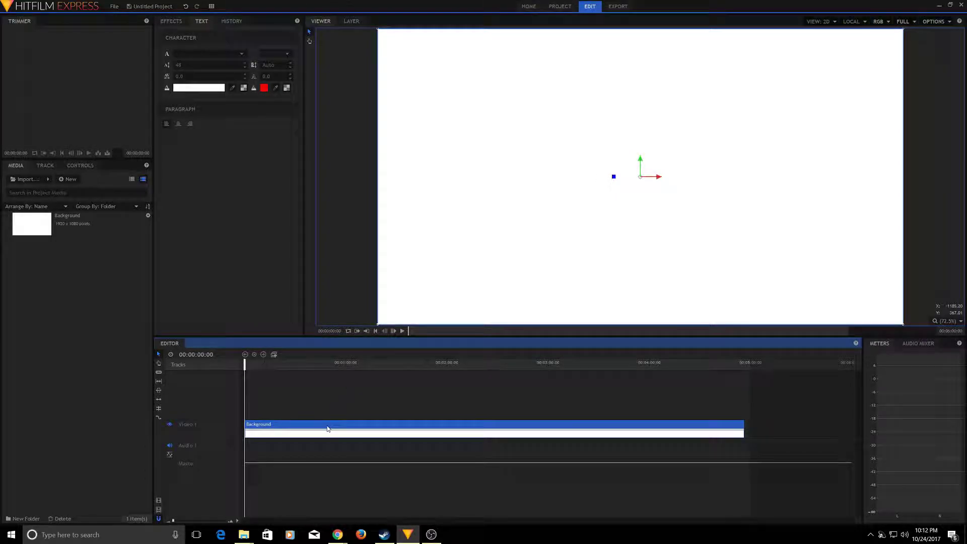
Step: Convert the Background clip into a composite shot named LogoAnimation, keeping the selected clip's properties
click(275, 357)
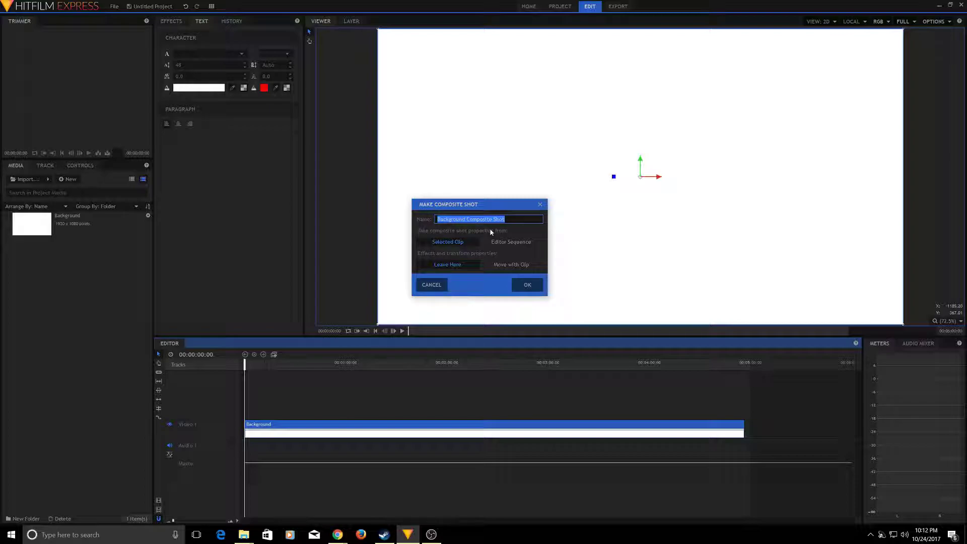
text(LogoAnimation)
key(Return)
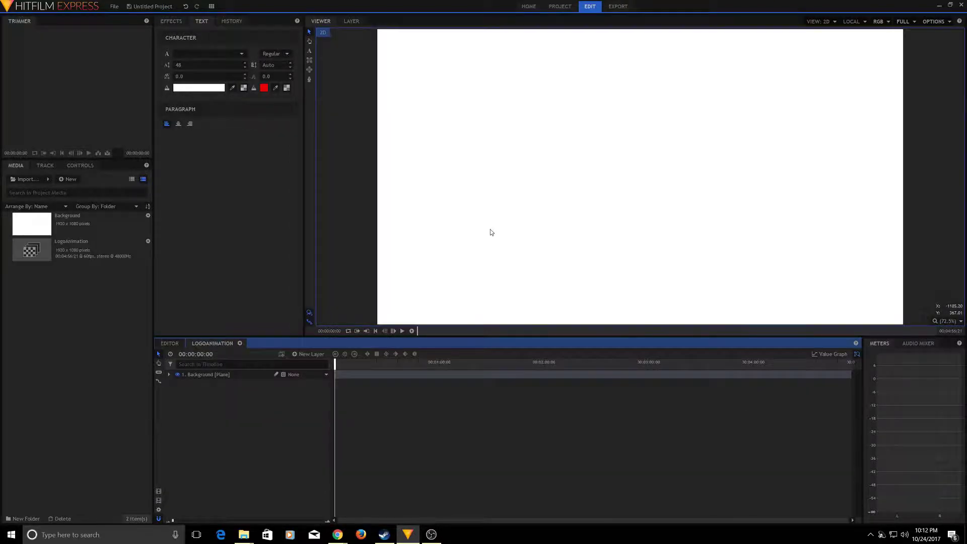
Step: Add a new text layer above the Background layer with the default text box size
click(216, 374)
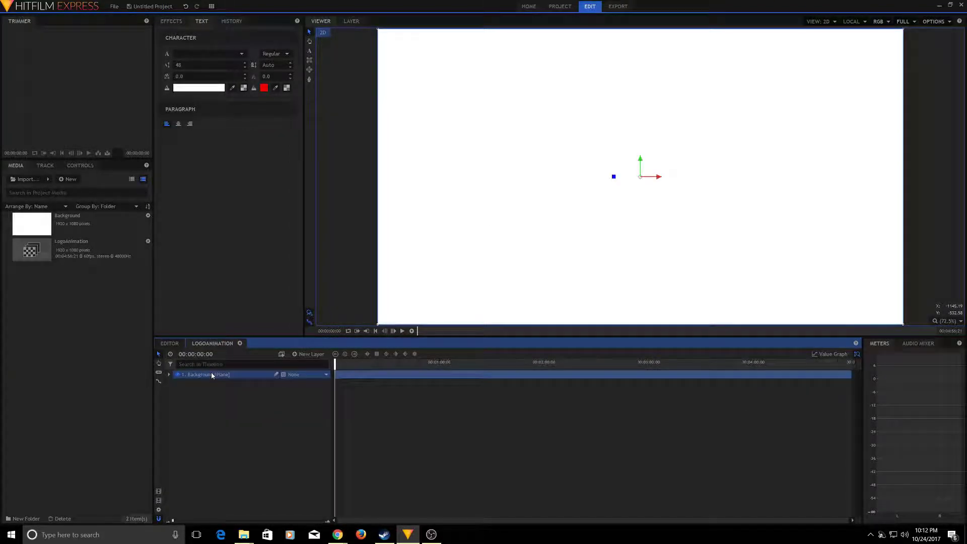
right_click(194, 404)
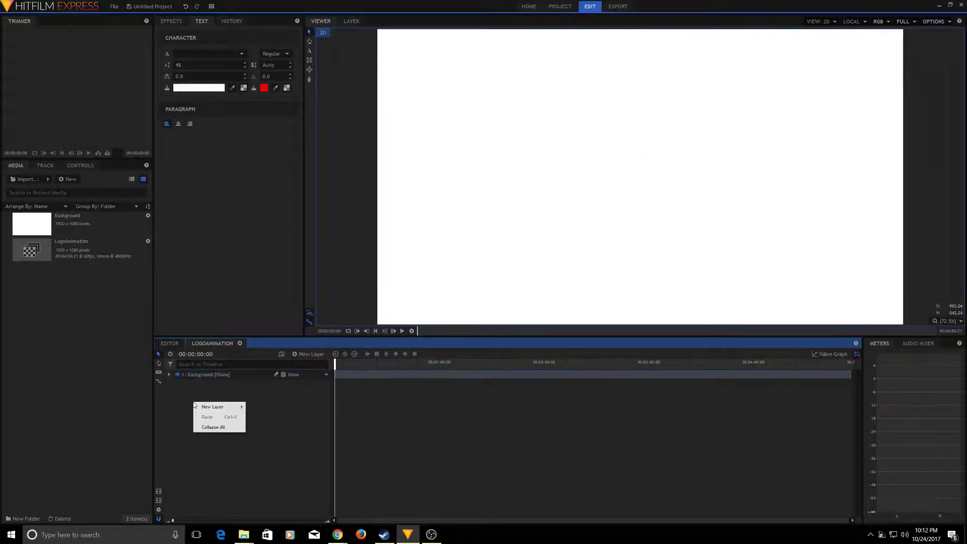
mouse_move(213, 406)
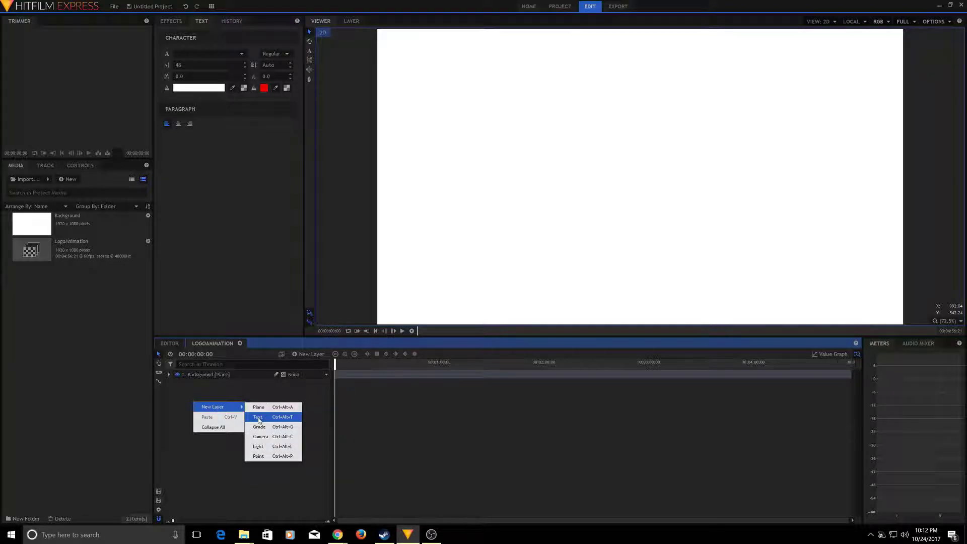
click(266, 418)
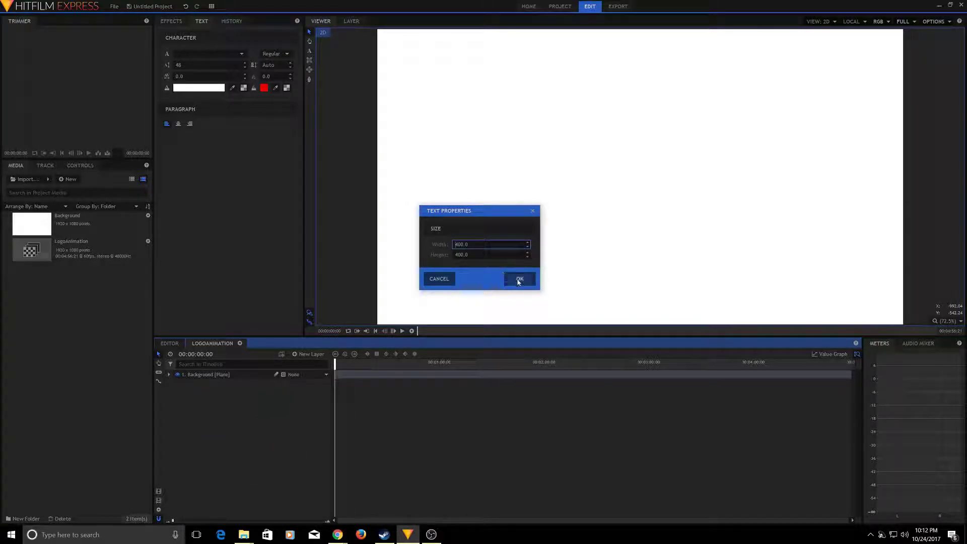
click(519, 279)
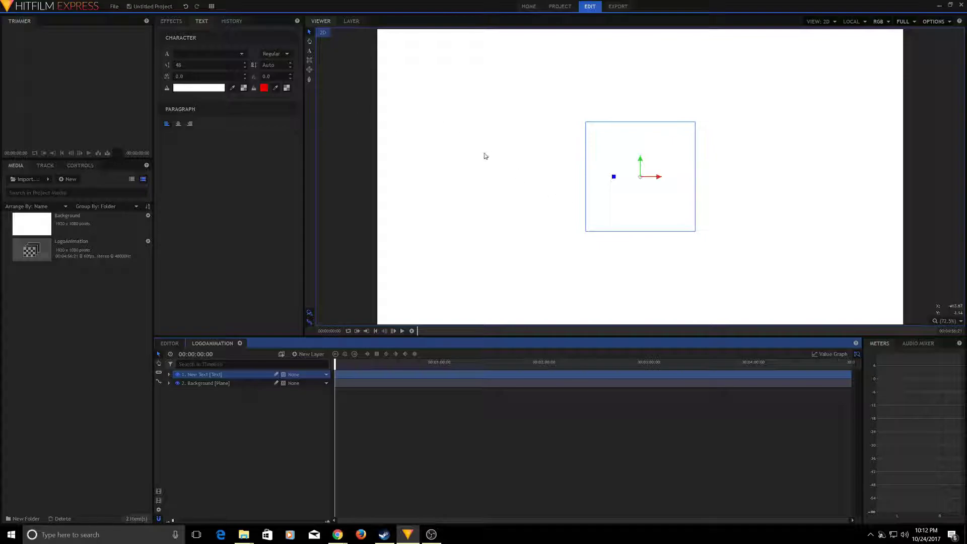
Step: Enter ShojibTutorials in the new layer's text box with the Text tool and select all of the text
click(312, 52)
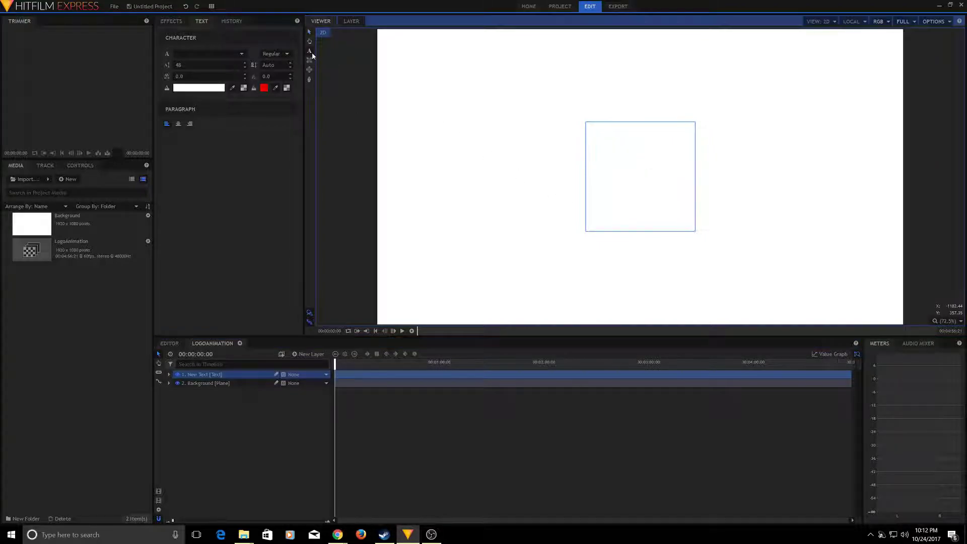
click(607, 162)
key(ctrl+a)
Step: Set the selected text's fill color to green #00aa00 from the basic colors
click(226, 89)
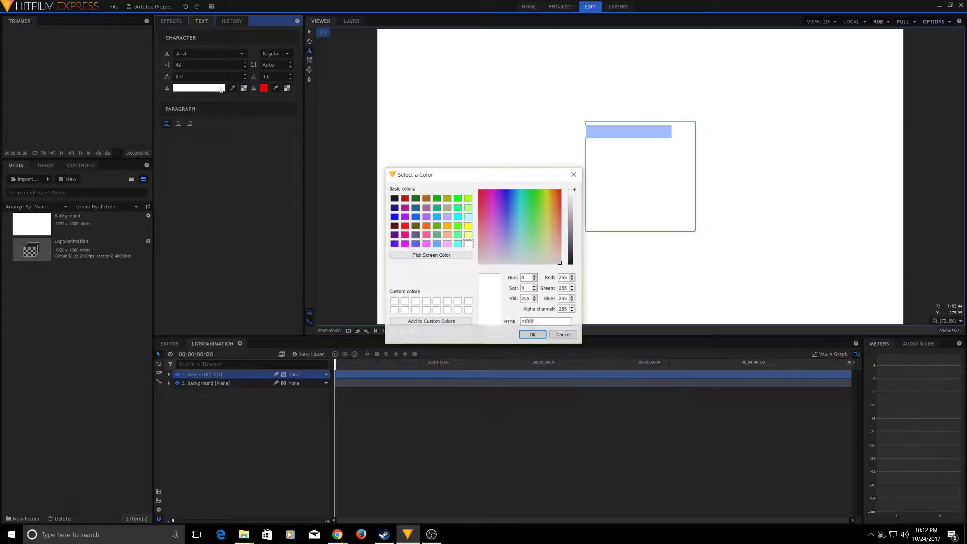
click(405, 199)
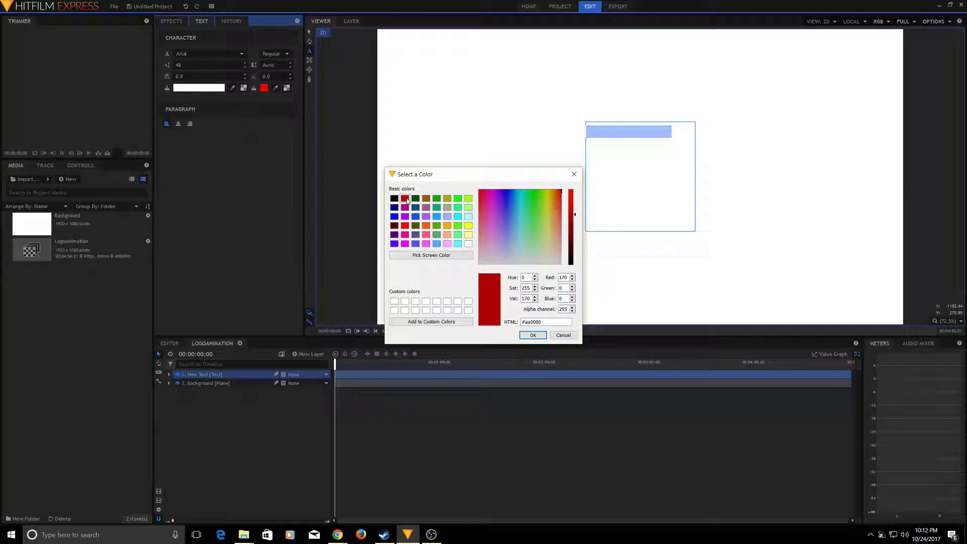
click(416, 199)
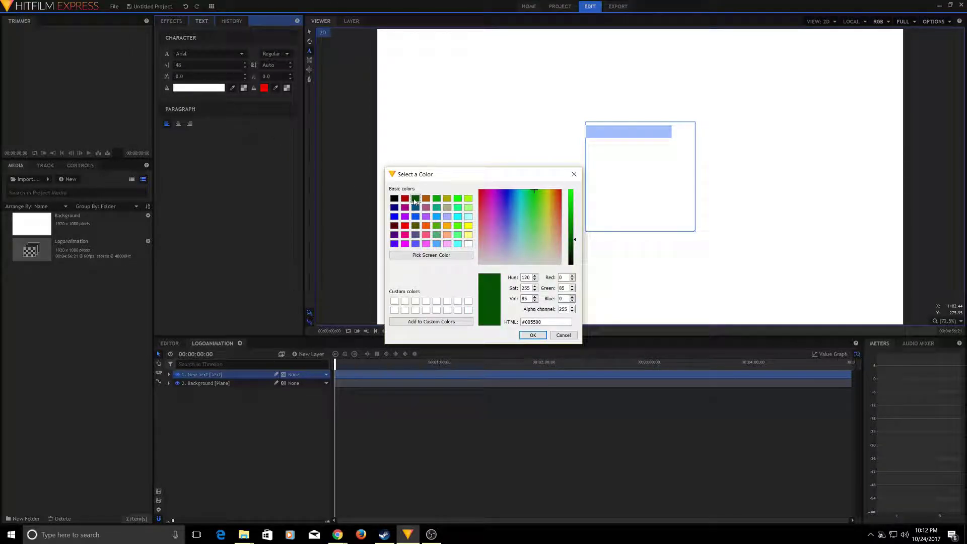
click(405, 198)
click(426, 199)
click(437, 198)
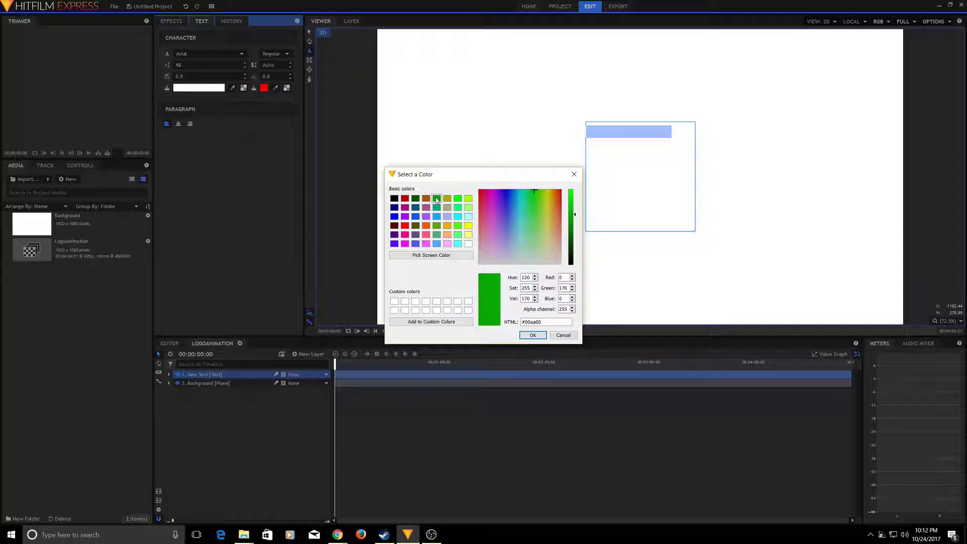
click(426, 199)
click(437, 199)
click(532, 336)
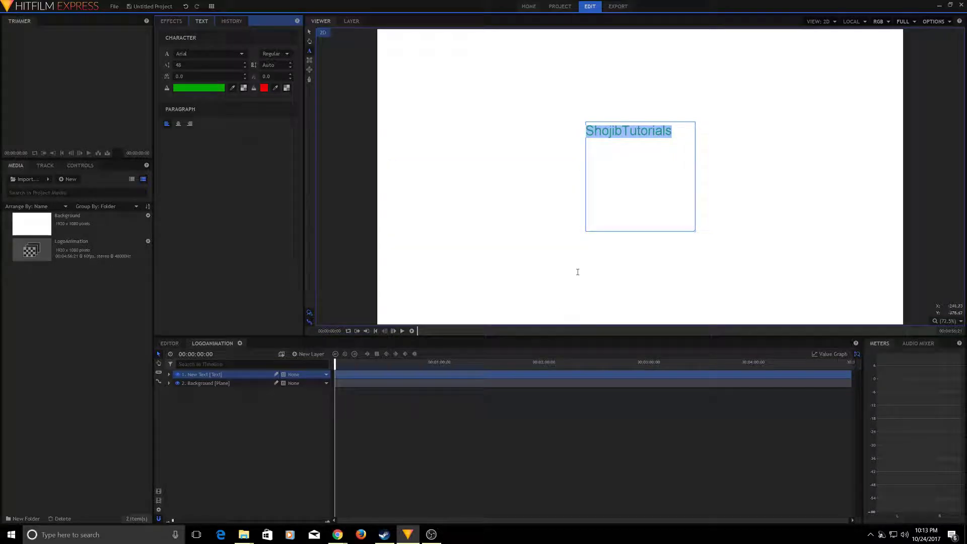
Step: Make the selected text bold and change its font to Impact
click(275, 54)
click(277, 65)
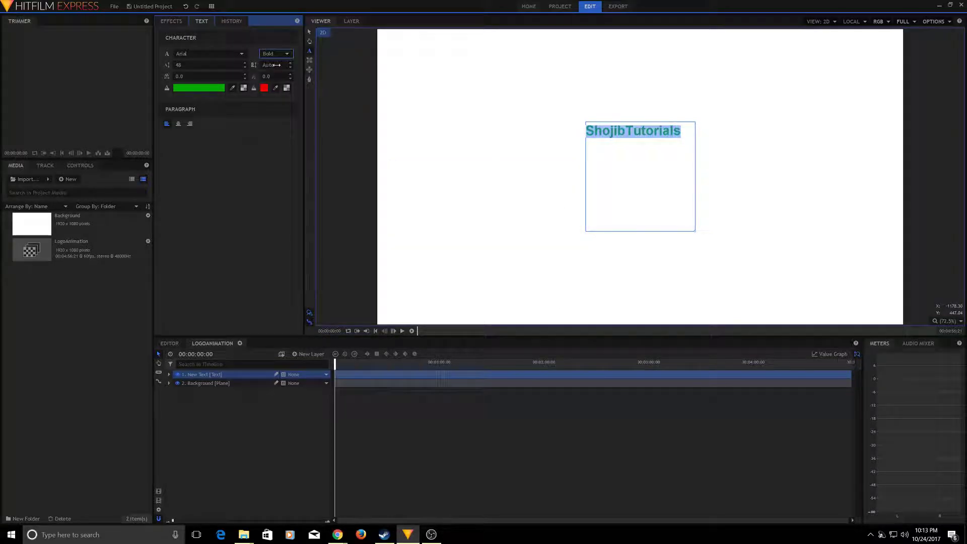
click(240, 55)
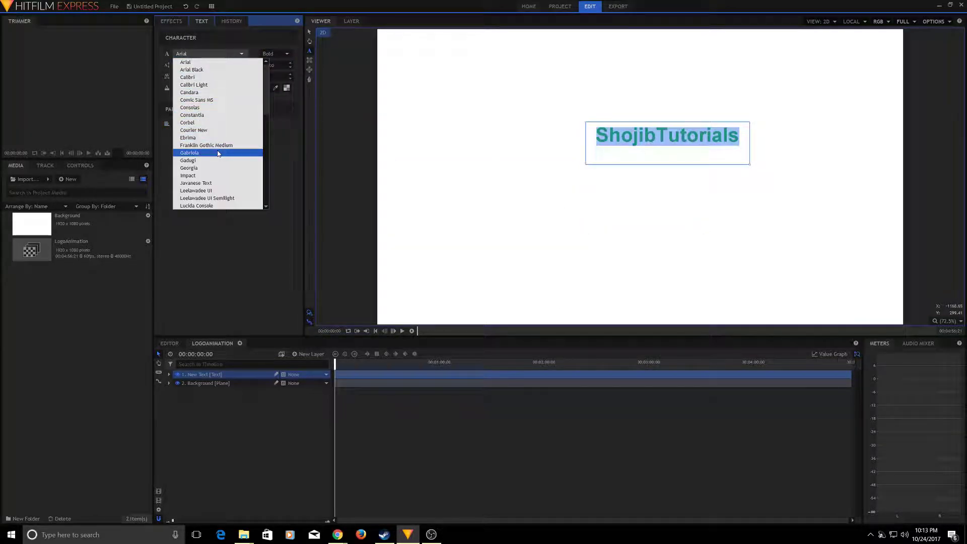
click(211, 175)
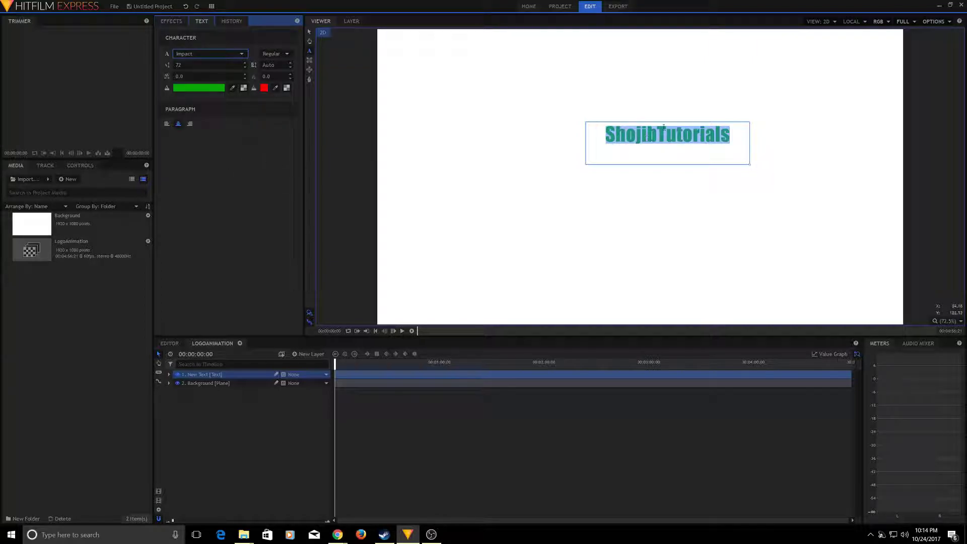
Step: Try a letter spacing of -2.0 on the whole text and undo the accidental fill removal
click(664, 127)
key(ctrl+a)
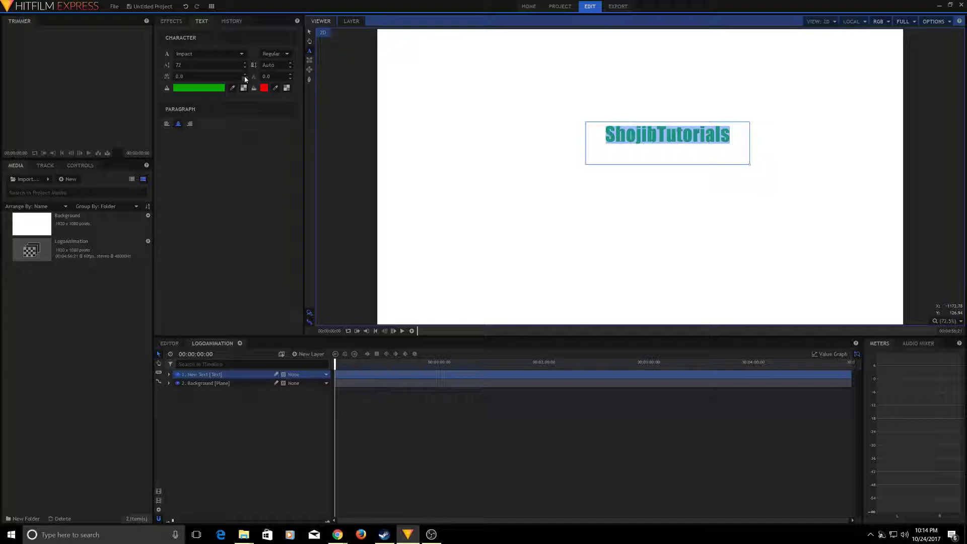
click(246, 79)
click(245, 78)
click(244, 88)
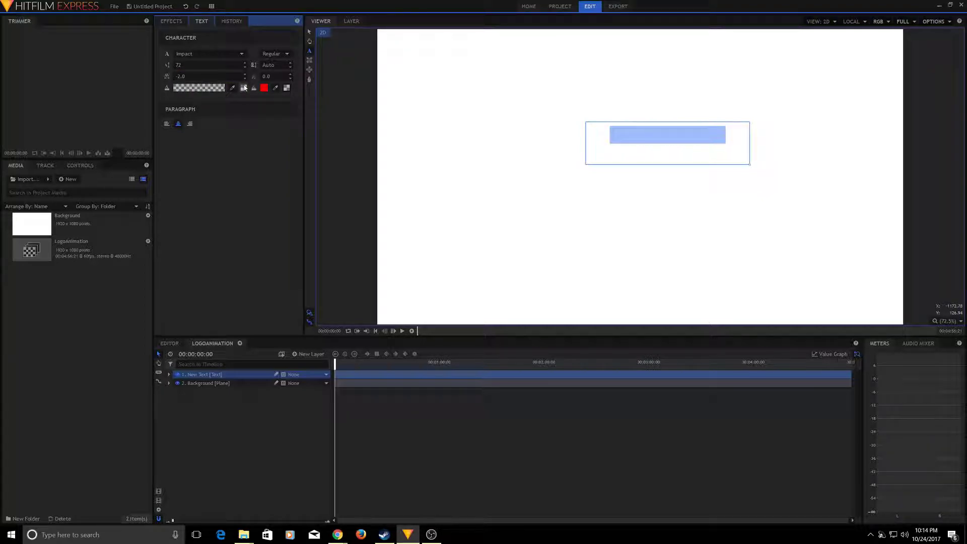
key(Escape)
key(ctrl+z)
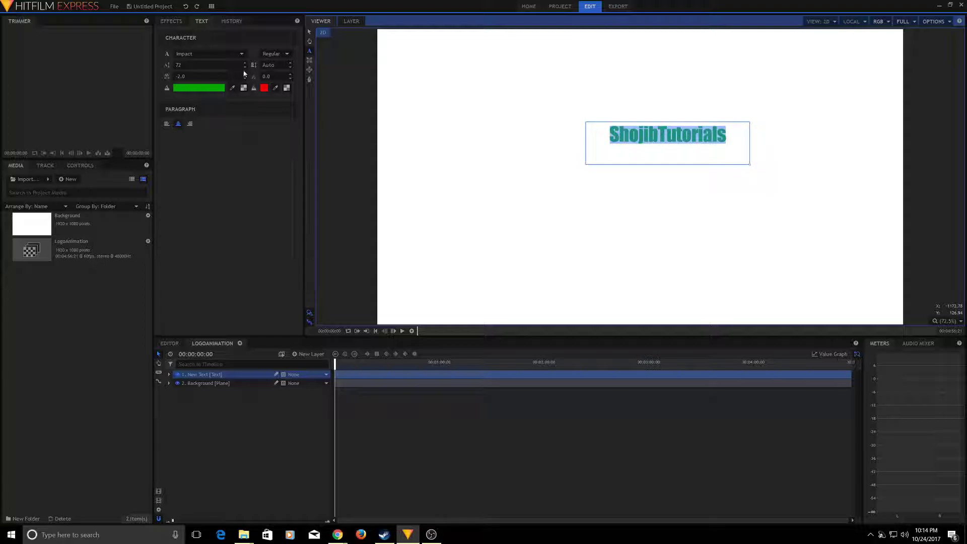
Step: Widen the letter spacing of the ShojibTutorials text to 3.0 and deselect the text
click(245, 74)
click(245, 74)
click(245, 74)
click(245, 74)
click(245, 74)
click(245, 74)
click(246, 74)
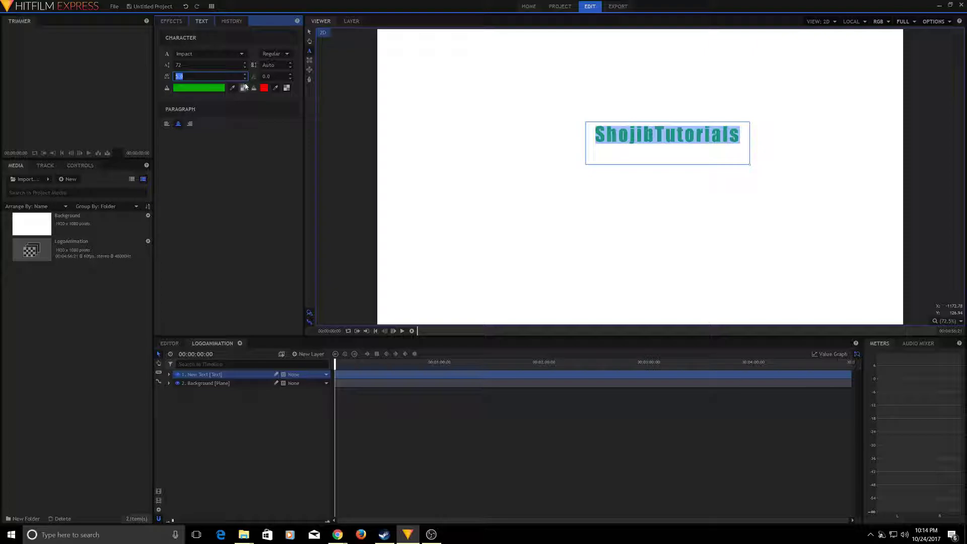
click(245, 79)
click(246, 79)
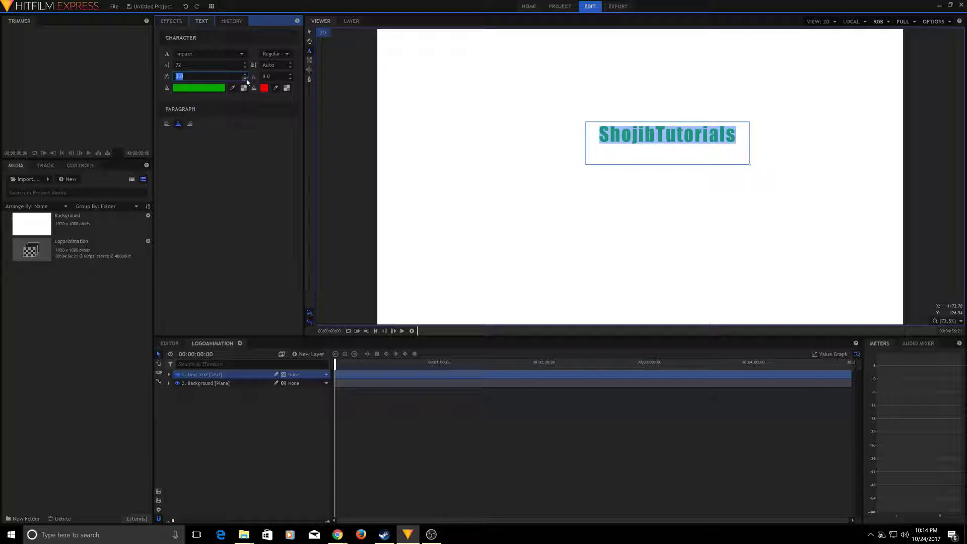
click(722, 160)
Step: Move the text layer up to the upper edge of the frame with the Selection tool
click(309, 31)
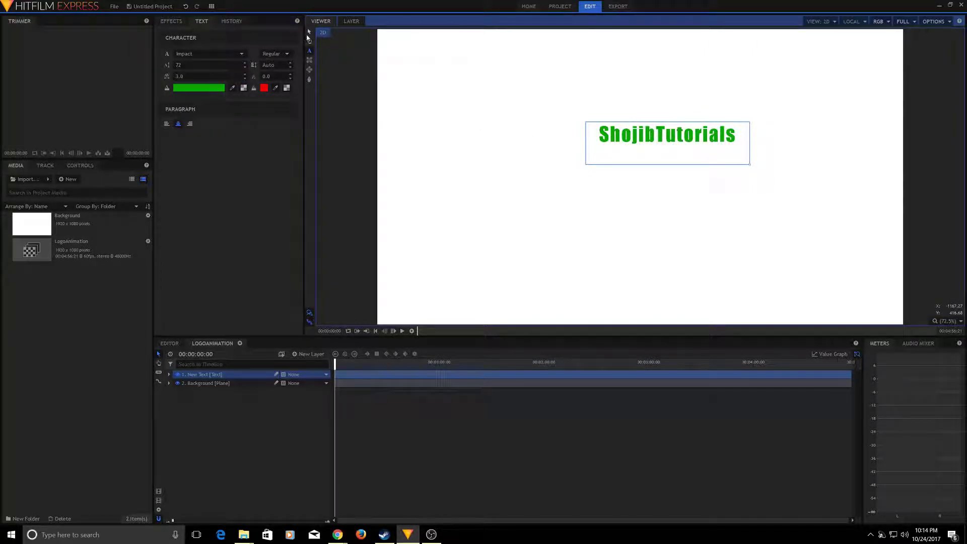
drag(650, 135, 658, 162)
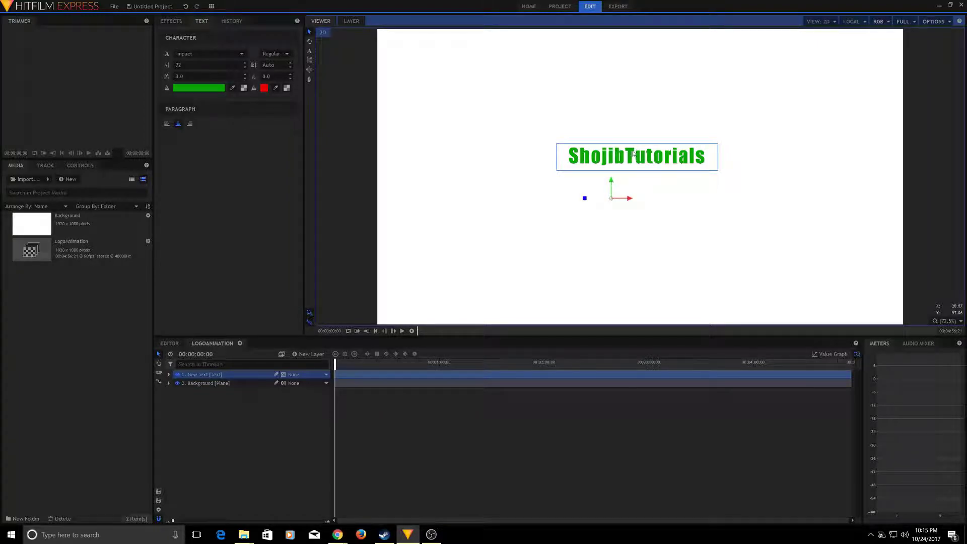
drag(647, 156, 629, 49)
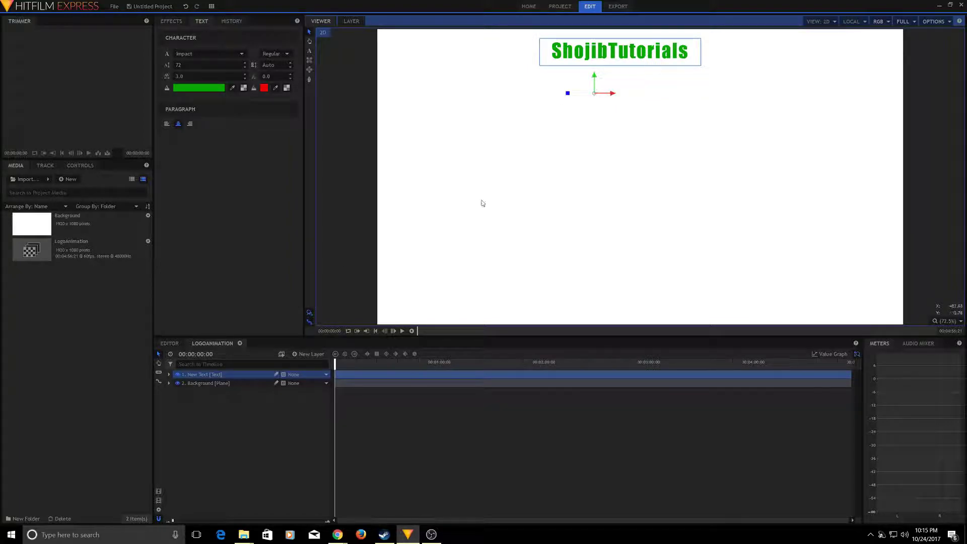
Step: Expand the text layer's Transform properties, shift the text right to the frame's horizontal centre, and enable a Position keyframe at 00:00:00:00
click(169, 376)
click(176, 384)
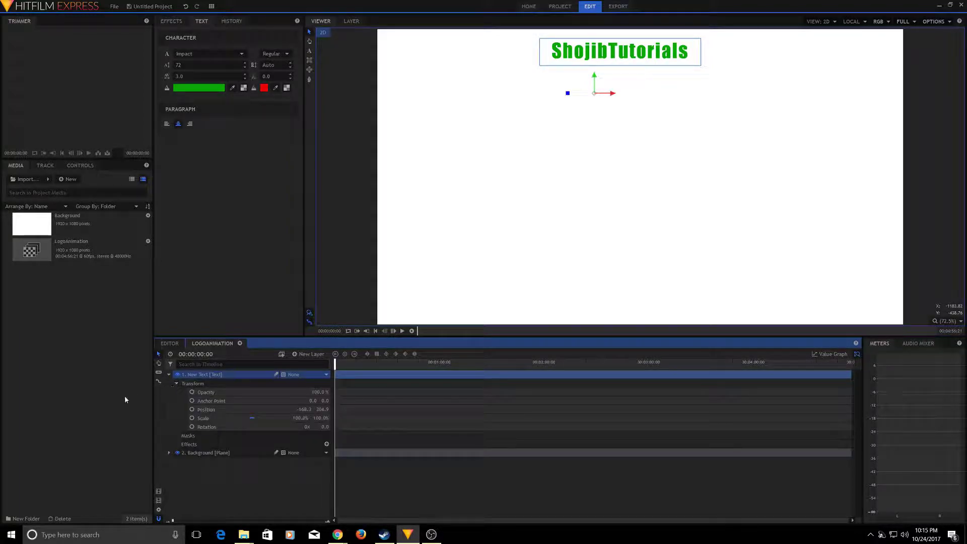
drag(636, 79, 652, 80)
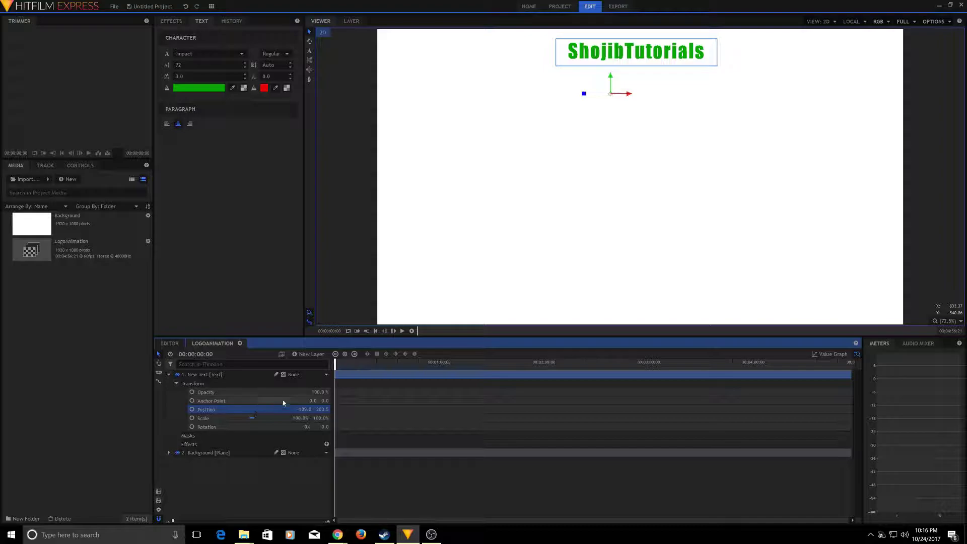
click(378, 331)
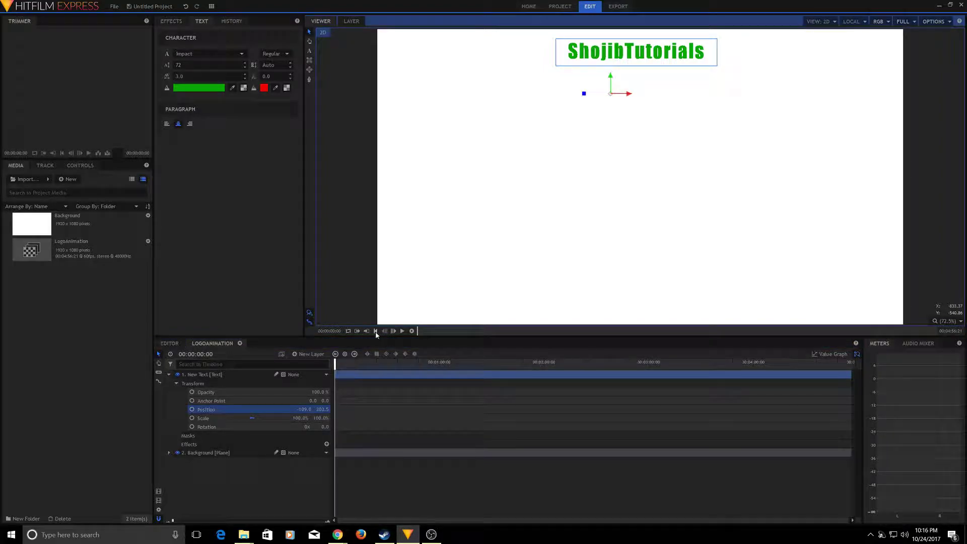
click(345, 355)
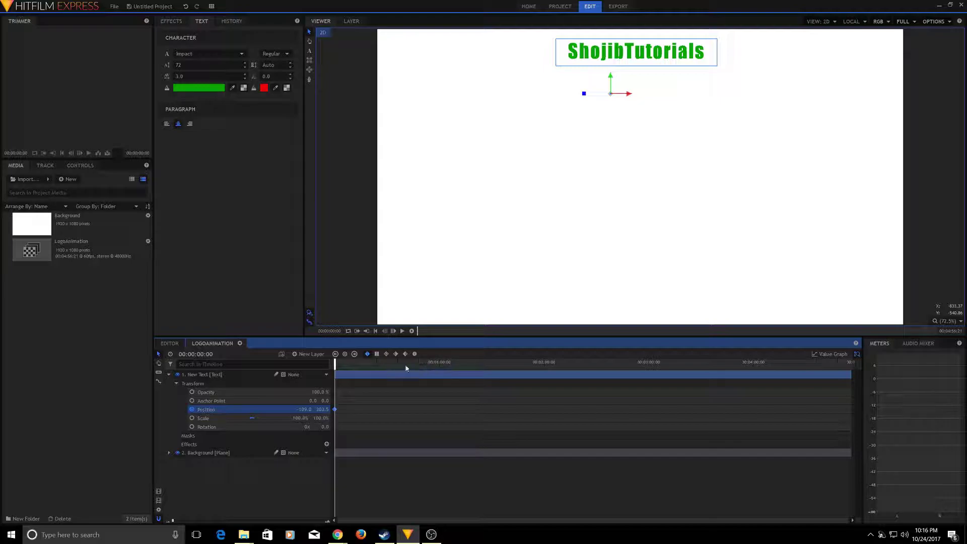
Step: Play the composite from its start and check the timing against one-second intervals on the timeline
click(439, 363)
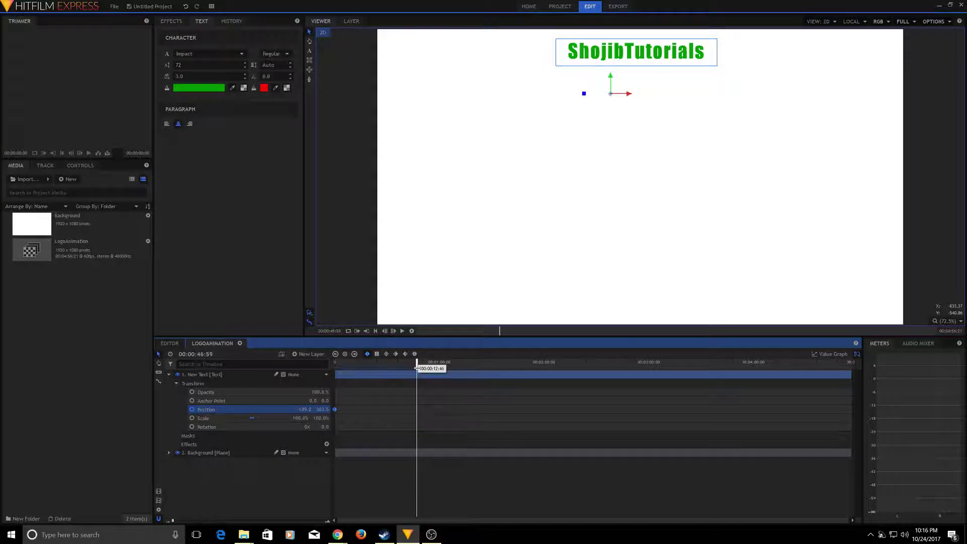
click(440, 367)
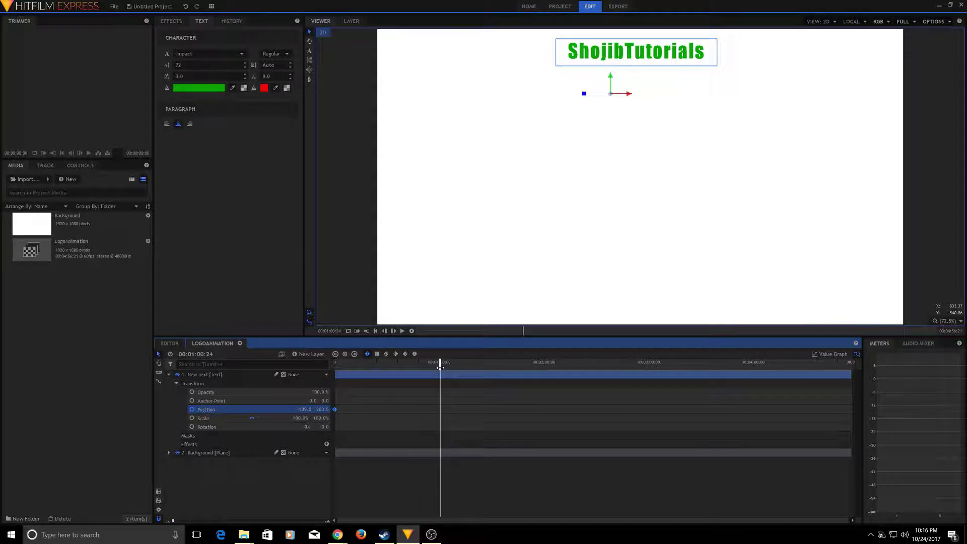
click(375, 331)
click(403, 332)
click(403, 332)
scroll(371, 388, up, 5)
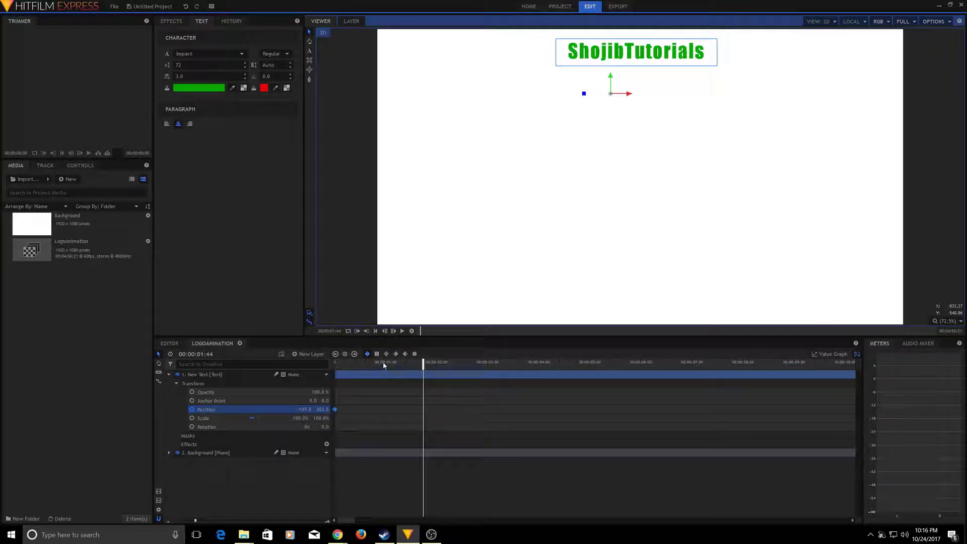
click(375, 331)
click(403, 331)
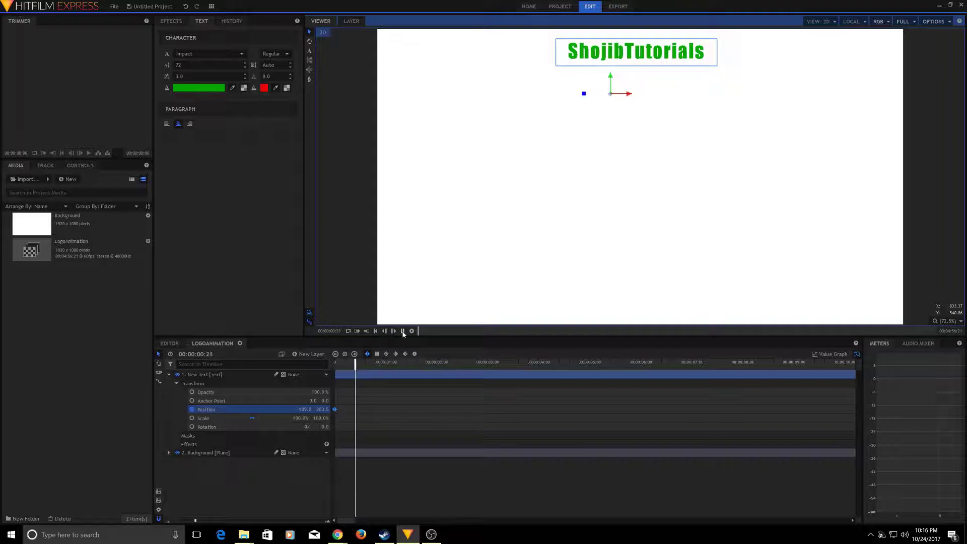
click(403, 331)
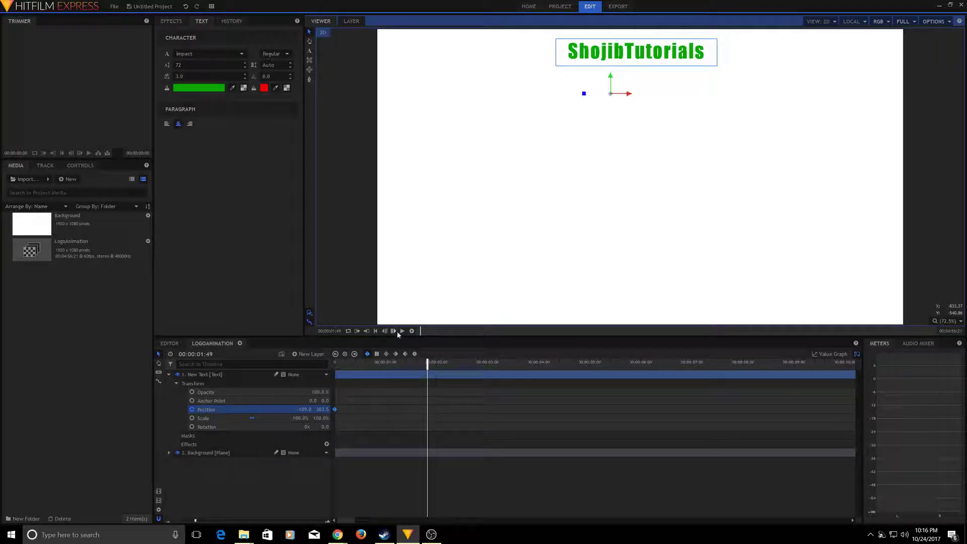
Step: Add a Position keyframe for the text at 00:00:02:00 and move the text down to the middle of the frame
click(437, 365)
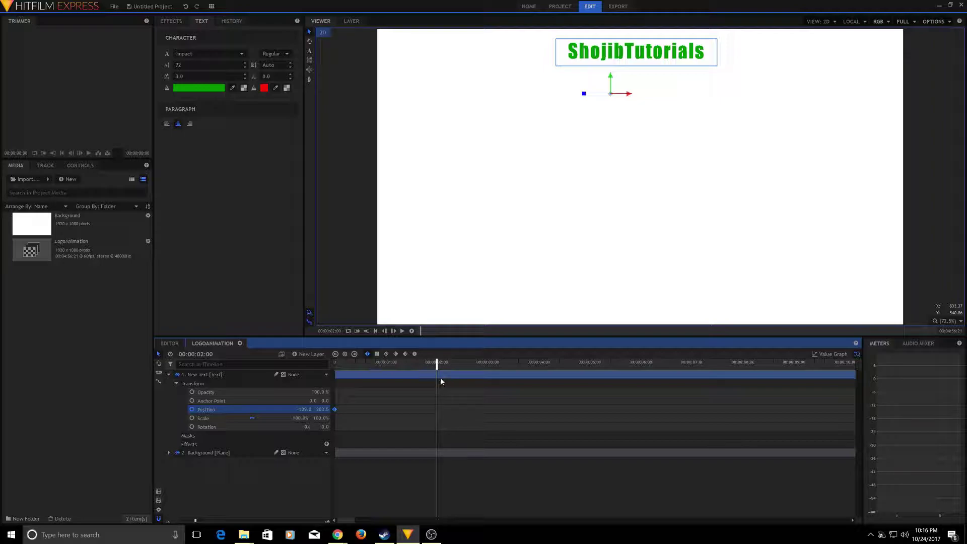
click(346, 355)
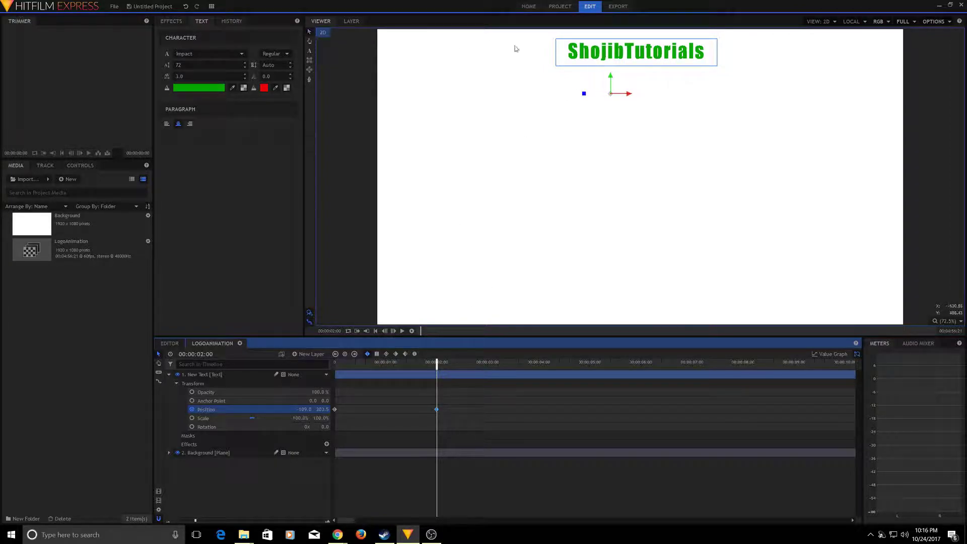
drag(629, 59, 629, 161)
Step: Play the composite from the start to preview the text's downward movement
click(386, 331)
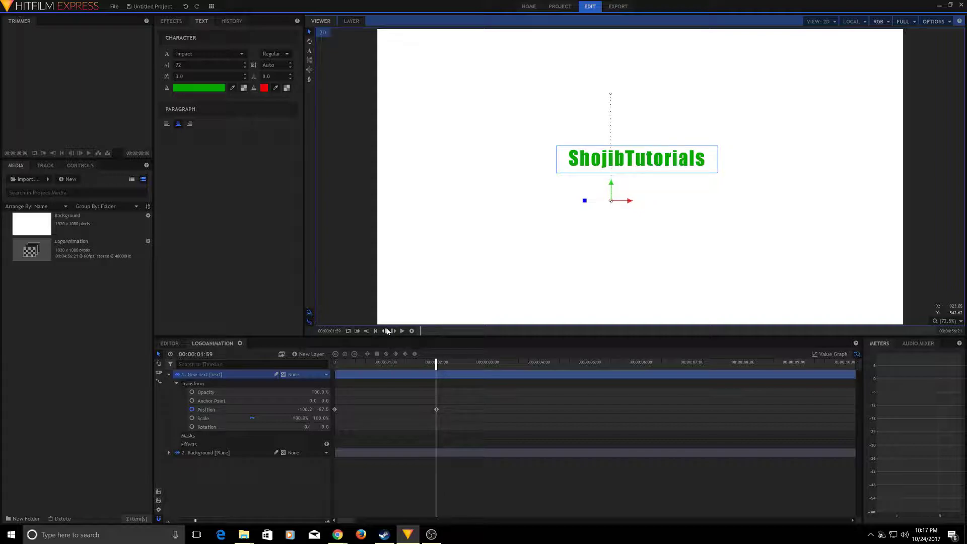
click(375, 331)
click(402, 331)
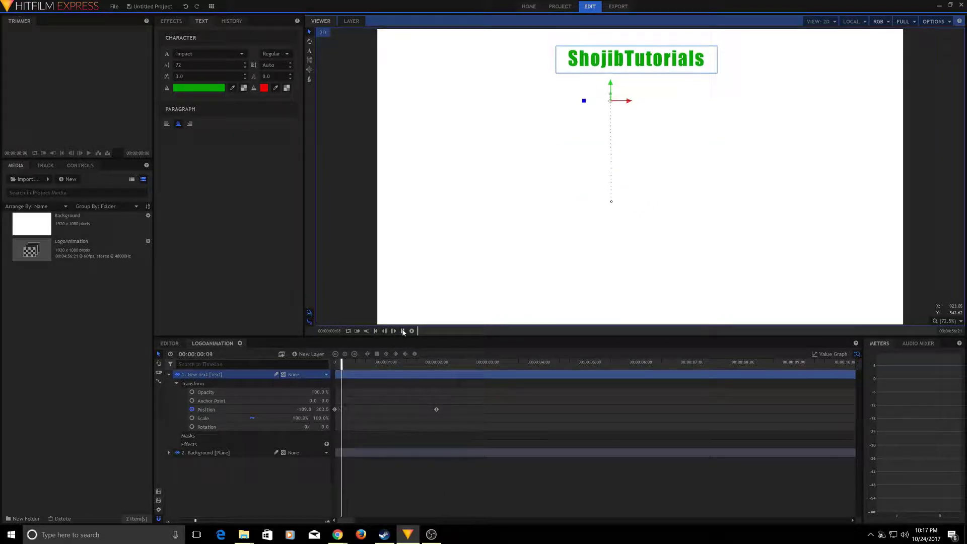
click(402, 330)
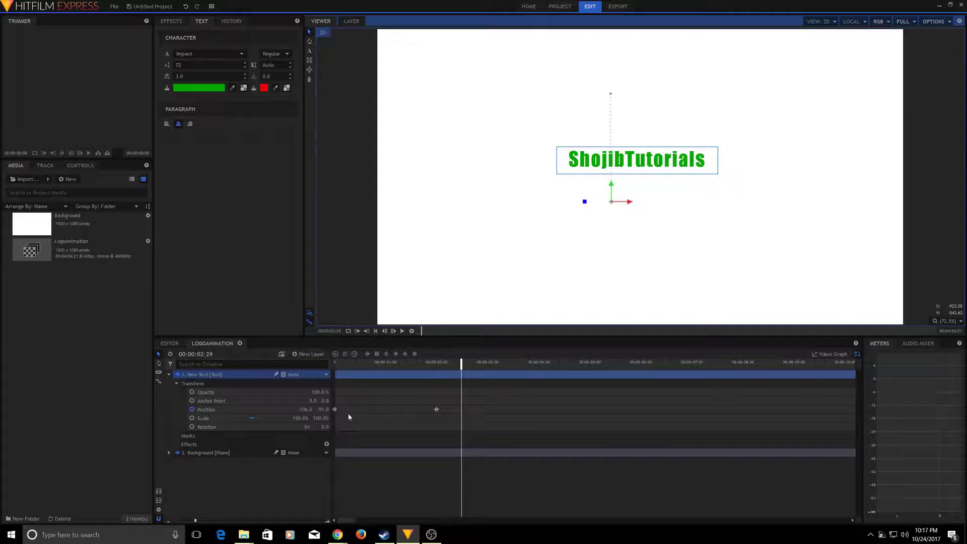
Step: Delete the text layer's Position keyframe at 00:00:02:00
click(335, 409)
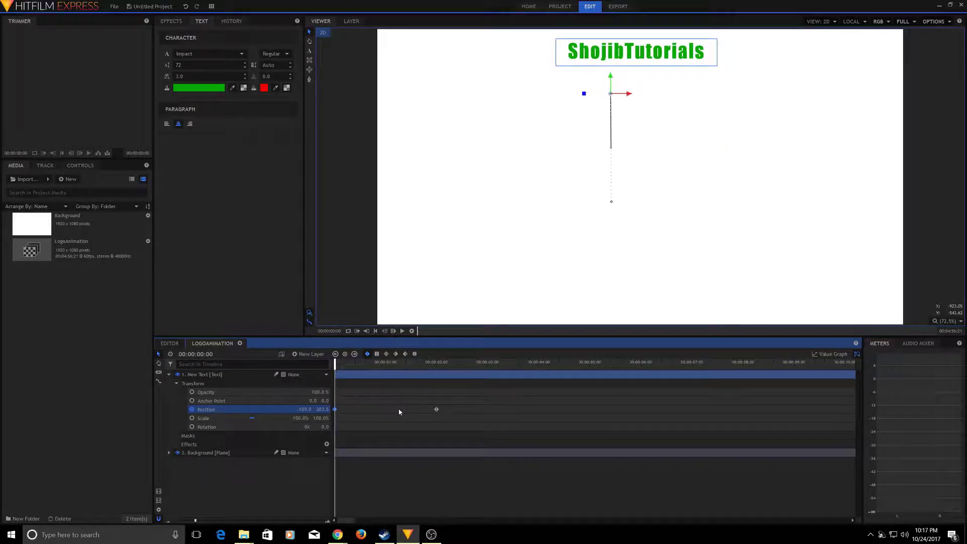
click(437, 409)
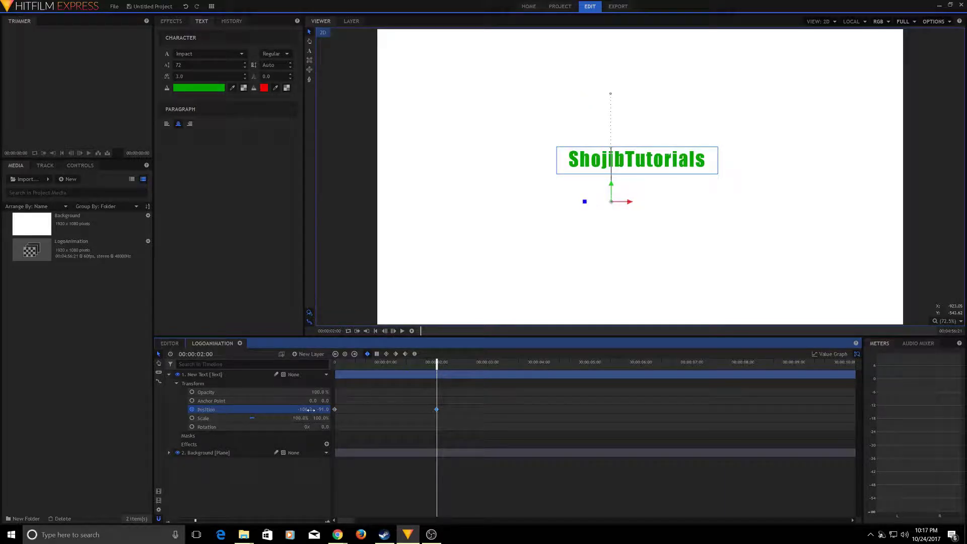
key(Delete)
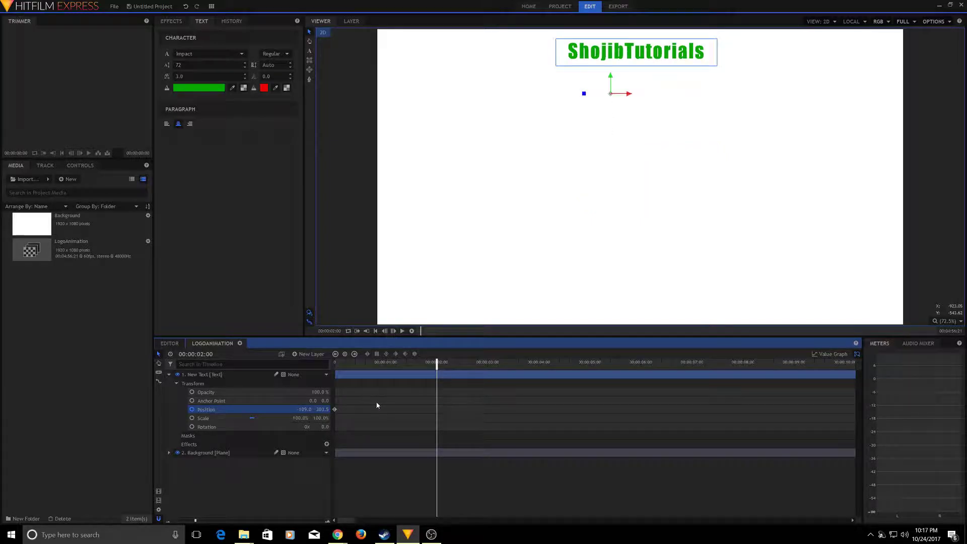
Step: Add a new Position keyframe at 00:00:02:00, undoing the trial vertical shift and the keyframe deletion
click(345, 354)
drag(321, 410, 341, 410)
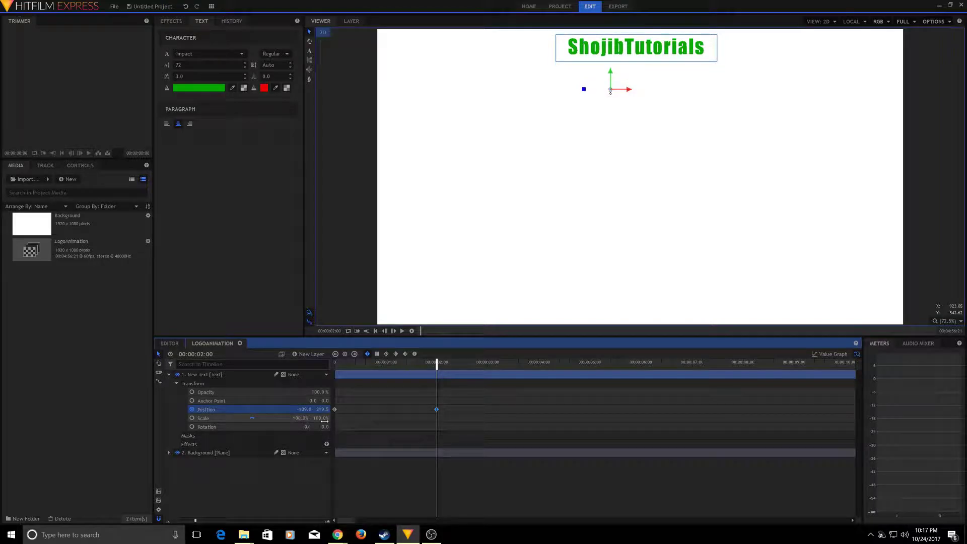
key(ctrl+z)
key(Delete)
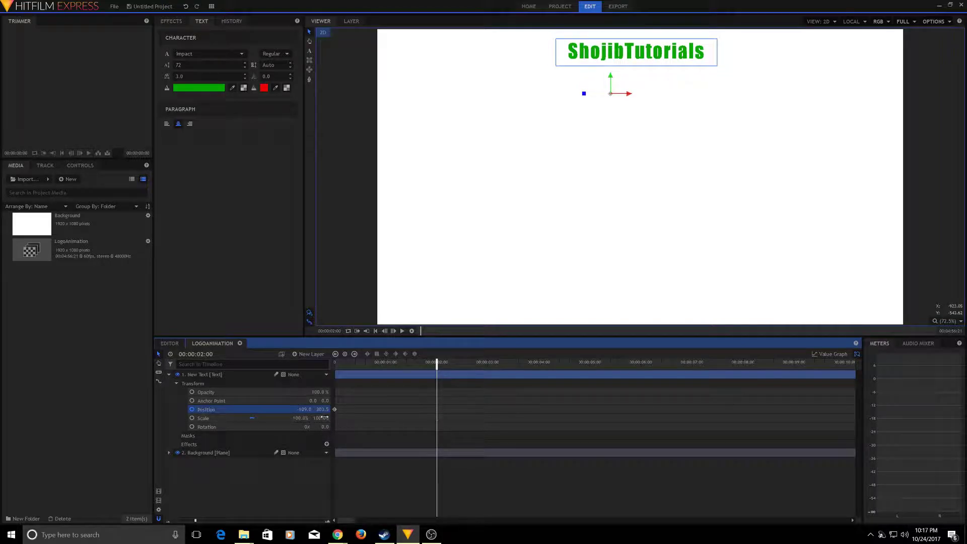
key(ctrl+z)
Step: Lower the text's vertical Position value at 00:00:02:00 to -106.0 so it sits near the frame's centre
double_click(322, 409)
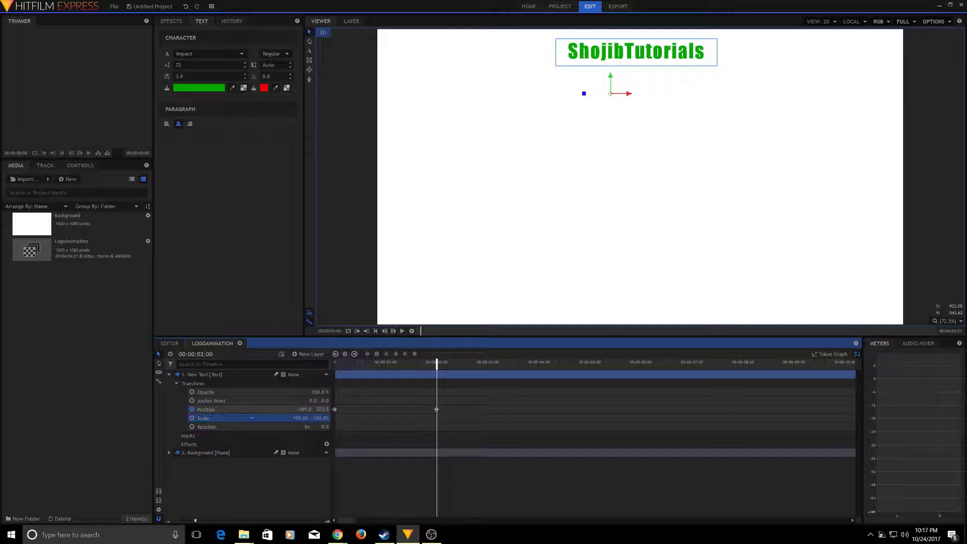
key(Up)
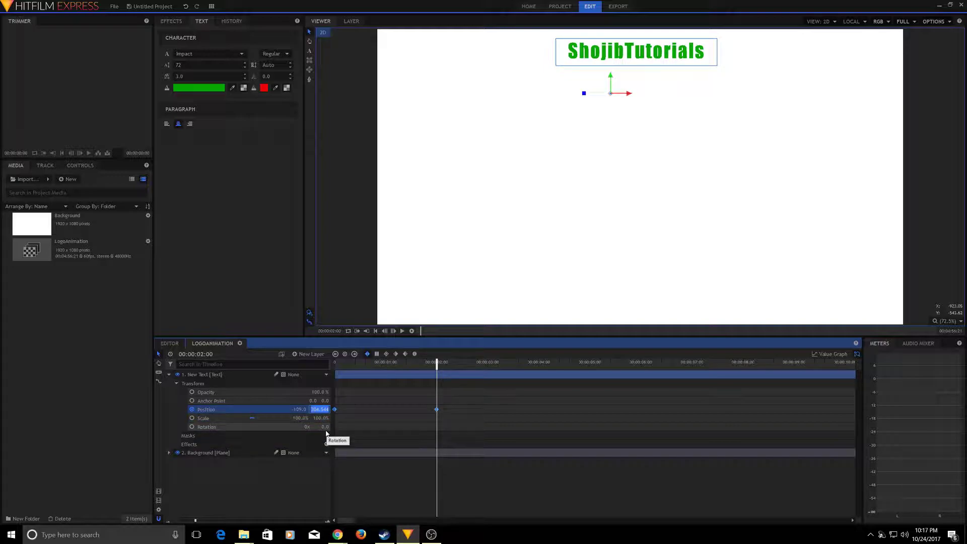
key(Down)
key(Down)
key(Down)
key(Down)
key(Down)
key(Down)
key(Down)
key(Down)
key(Down)
key(Down)
key(Down)
key(Down)
key(Down)
key(Down)
key(Down)
key(Down)
key(Down)
key(Down)
key(Down)
key(Down)
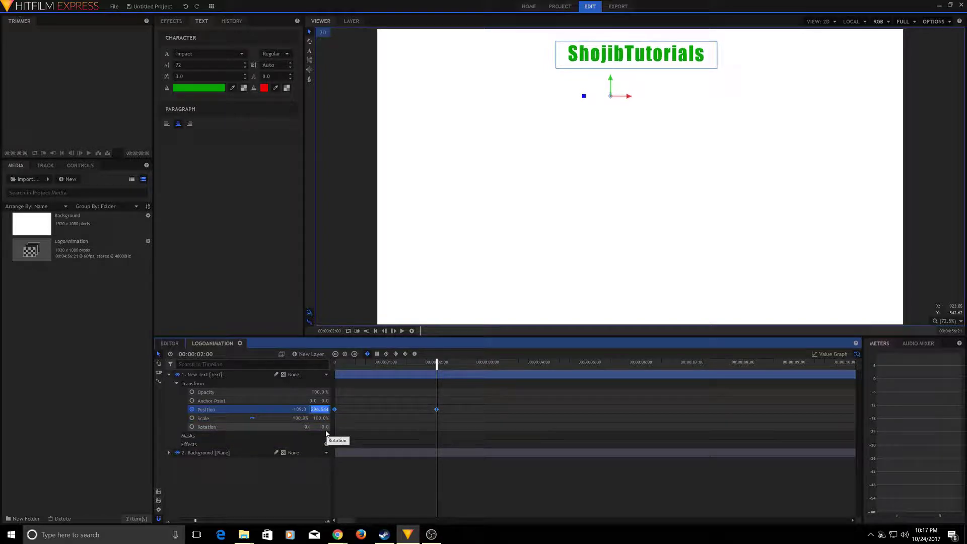
text(0)
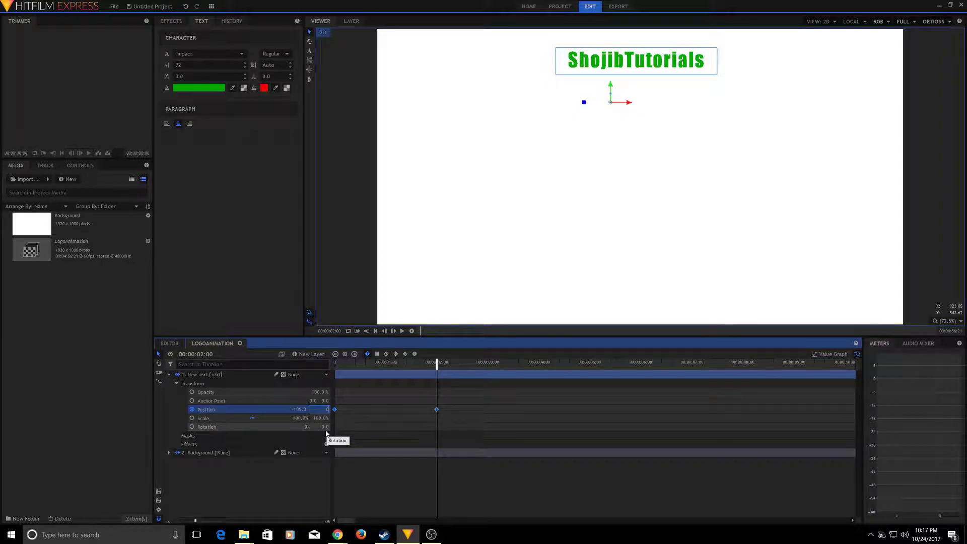
key(Return)
key(Down)
key(Down)
key(Down)
key(Down)
key(Down)
key(Down)
key(Down)
key(Down)
key(Down)
key(Down)
key(Down)
key(Down)
key(Down)
key(Down)
key(Down)
key(Down)
key(Down)
key(Down)
key(Down)
key(Down)
key(Down)
key(Down)
key(Down)
key(Down)
key(Down)
key(Down)
key(Down)
key(Down)
key(Down)
key(Down)
key(Down)
key(Down)
key(Down)
key(Down)
key(Down)
key(Down)
key(Down)
key(Down)
key(Down)
key(Down)
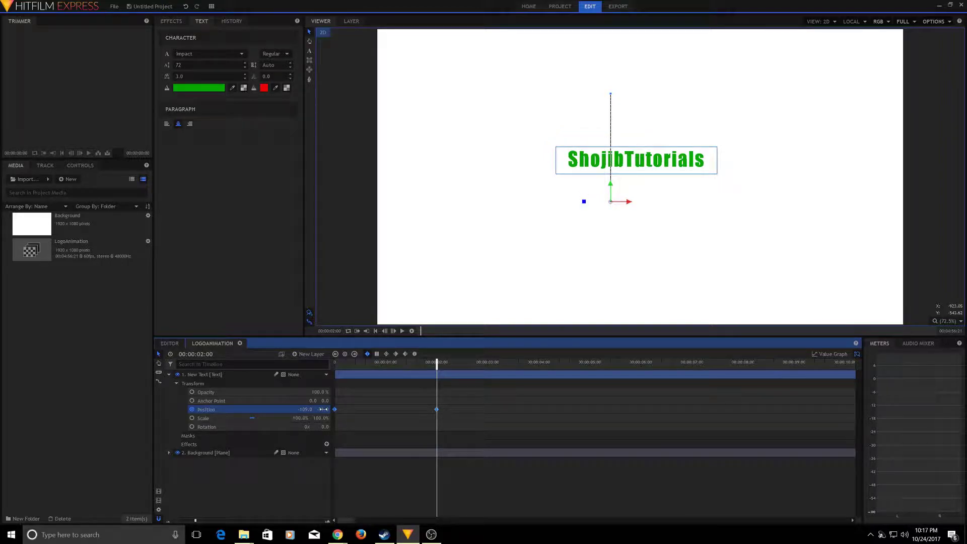
key(Down)
key(Down)
key(Down)
key(Down)
key(Down)
key(Down)
key(Down)
key(Down)
key(Down)
key(Down)
key(Down)
key(Down)
key(Down)
key(Down)
key(Down)
key(Down)
key(Down)
key(Down)
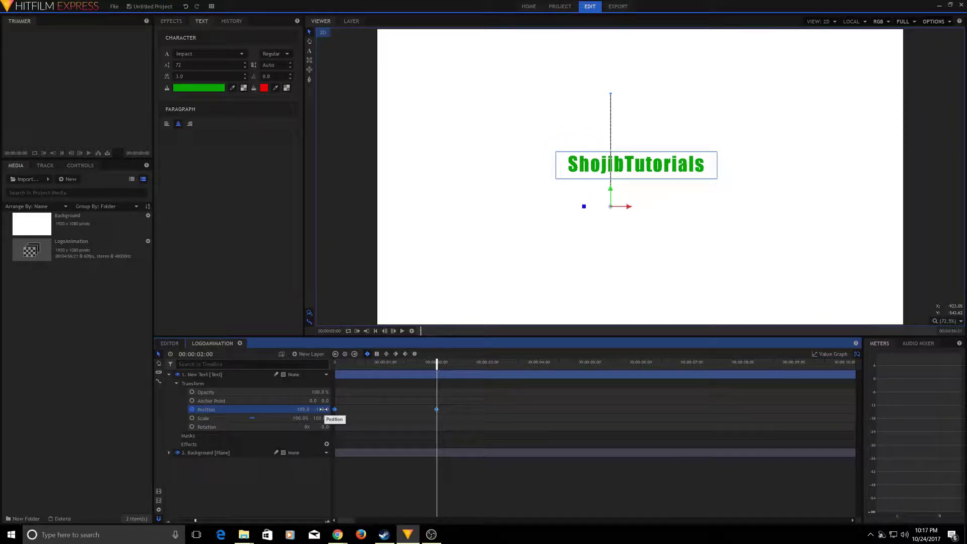
key(Up)
key(Up)
key(Up)
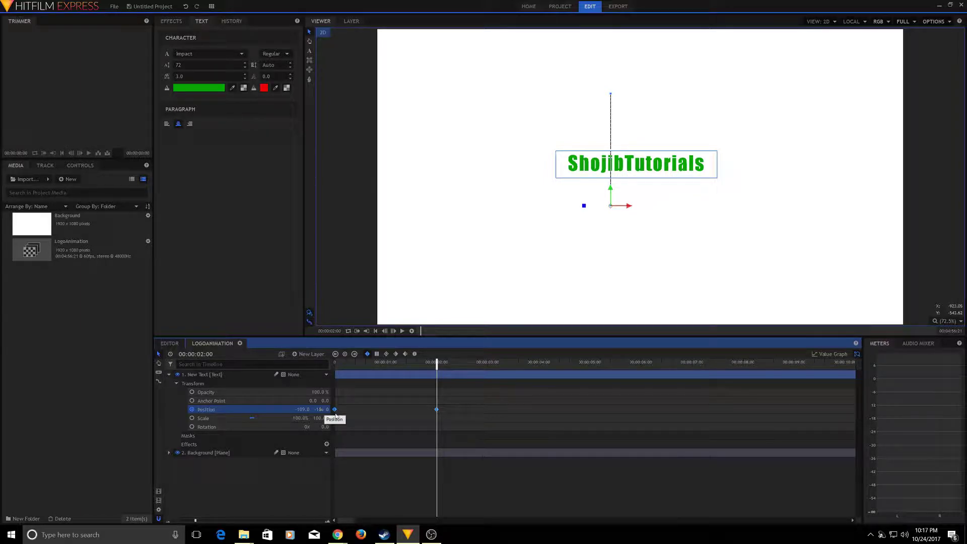
Step: Play the composite from the start to review the revised Position animation
click(376, 331)
click(403, 331)
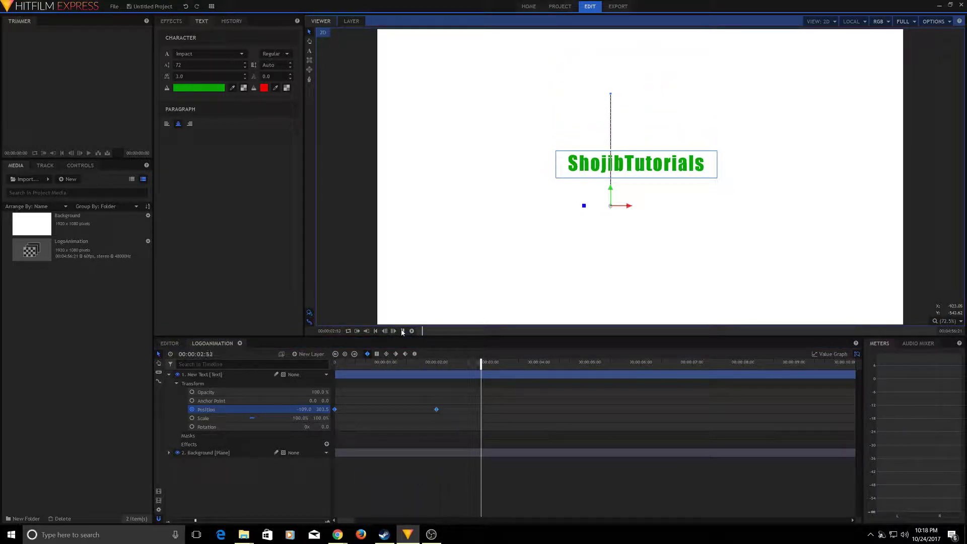
click(403, 331)
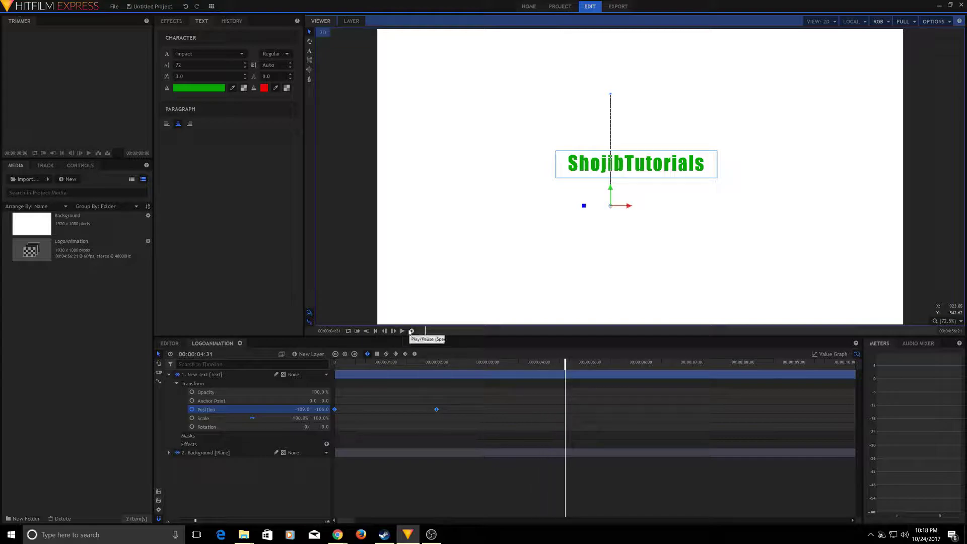
Step: Add an Opacity keyframe for the text at 00:00:00:00 and set its value to 0.0%
click(375, 331)
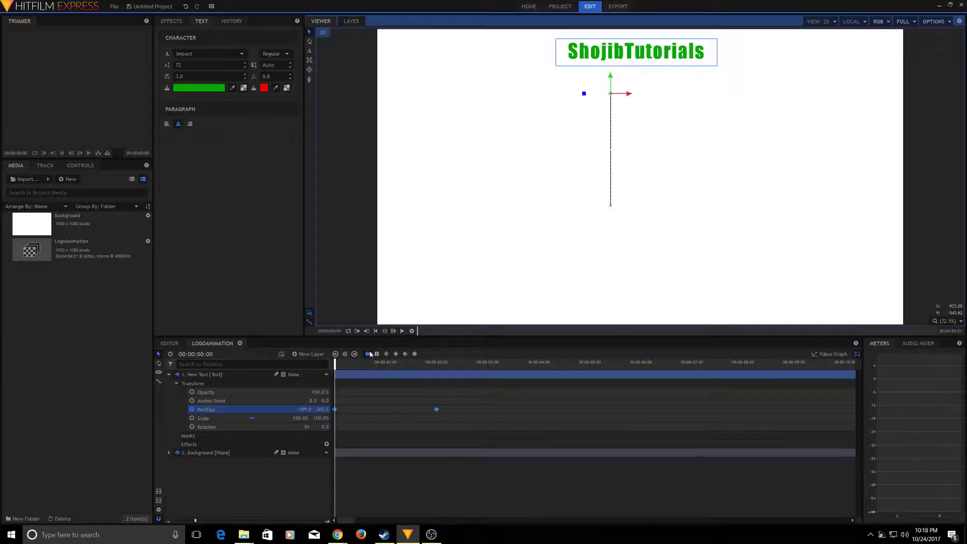
click(288, 392)
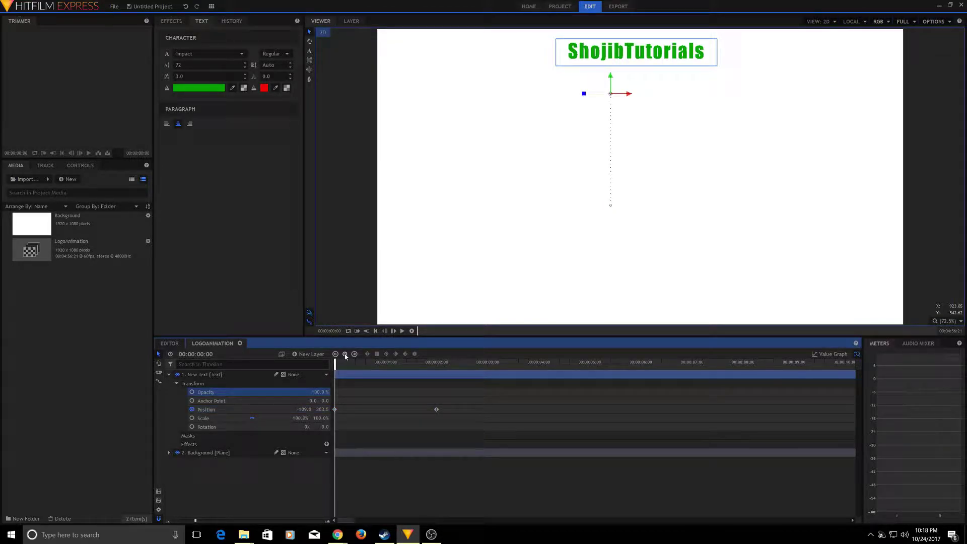
drag(319, 392, 292, 391)
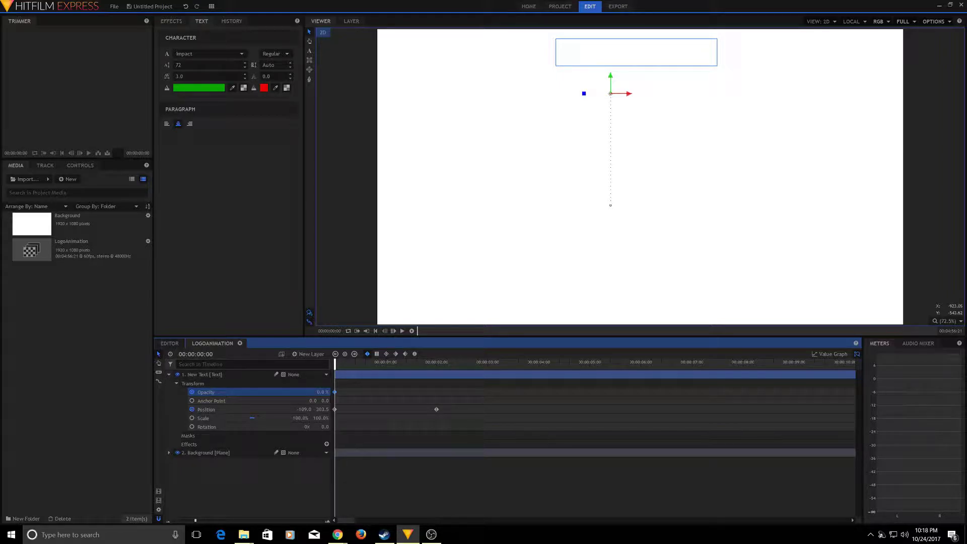
Step: Add an Opacity keyframe at 00:00:02:00, aligned with the second Position keyframe, and set it to 100.0%
double_click(436, 410)
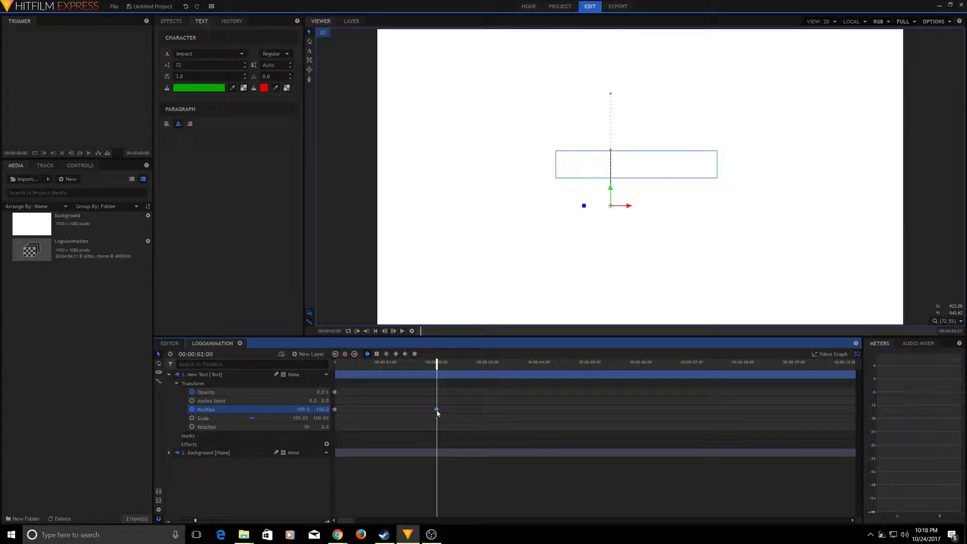
click(262, 392)
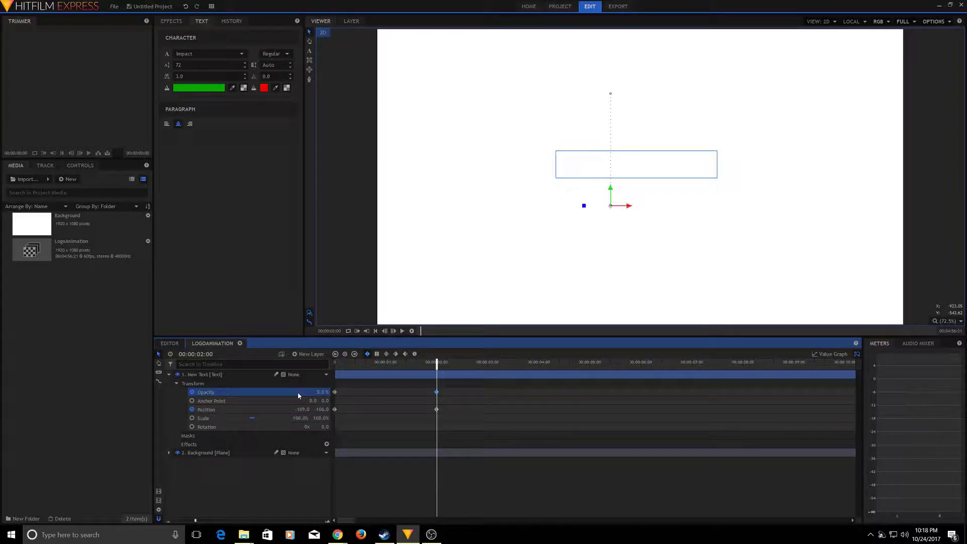
drag(320, 392, 398, 392)
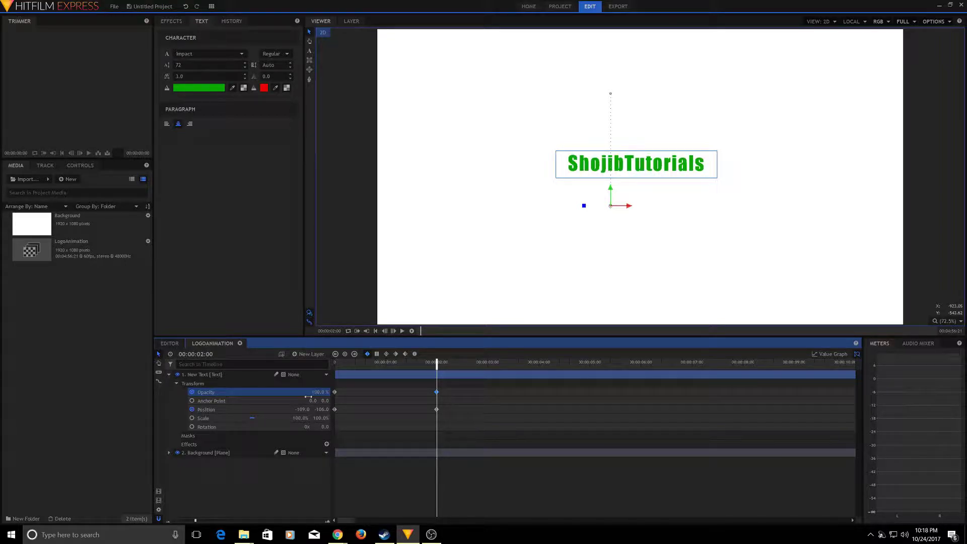
Step: Play the composite from the start to preview the text's combined fade-in and movement
click(376, 330)
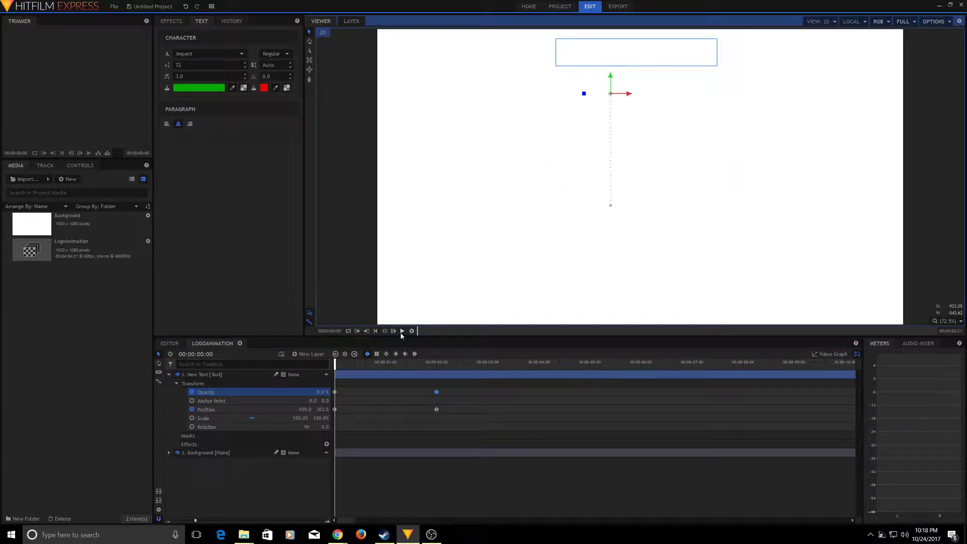
click(402, 331)
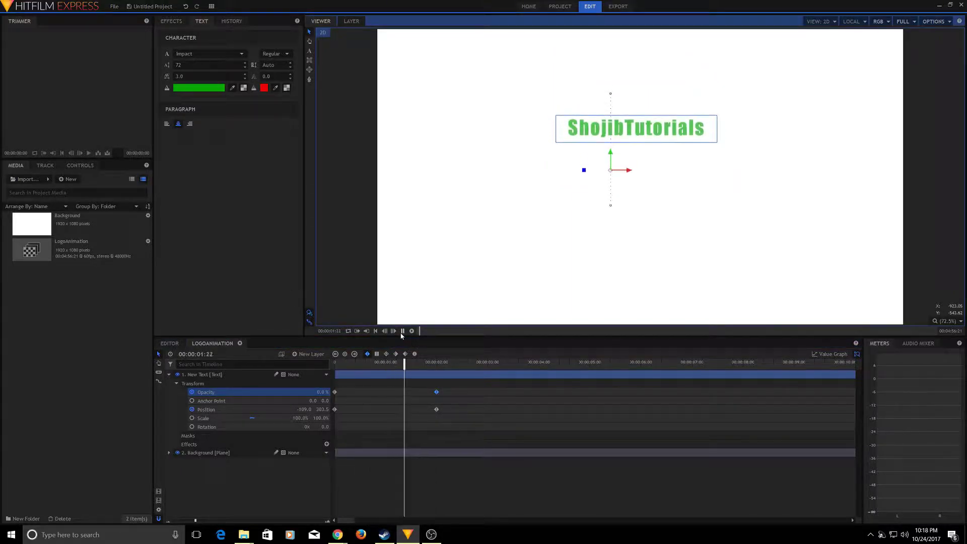
click(401, 332)
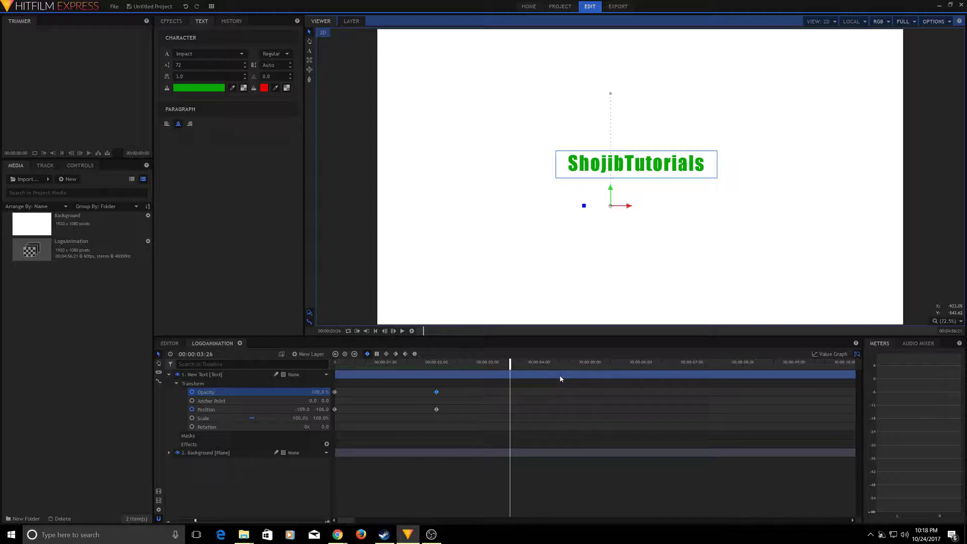
Step: Add a Scale keyframe for the text layer at 00:00:04:00
click(221, 418)
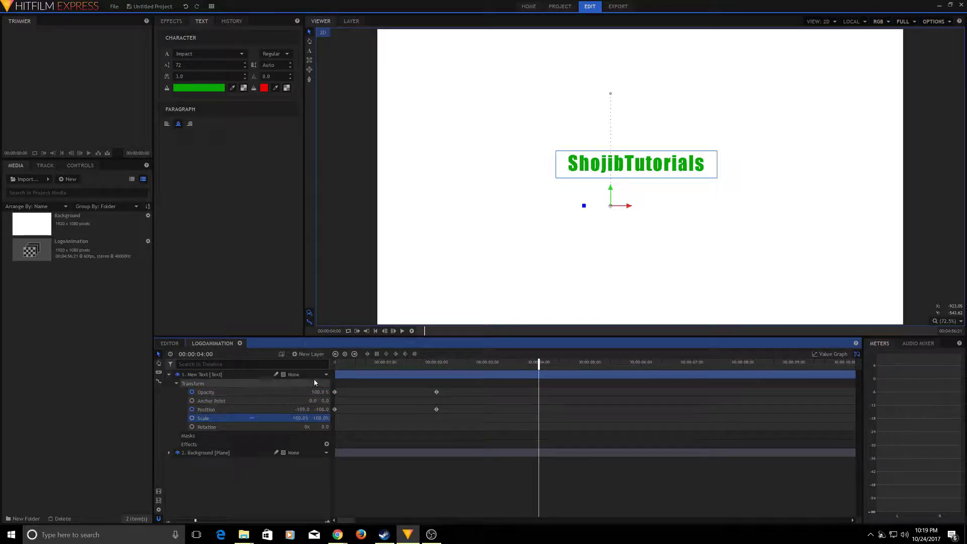
click(346, 356)
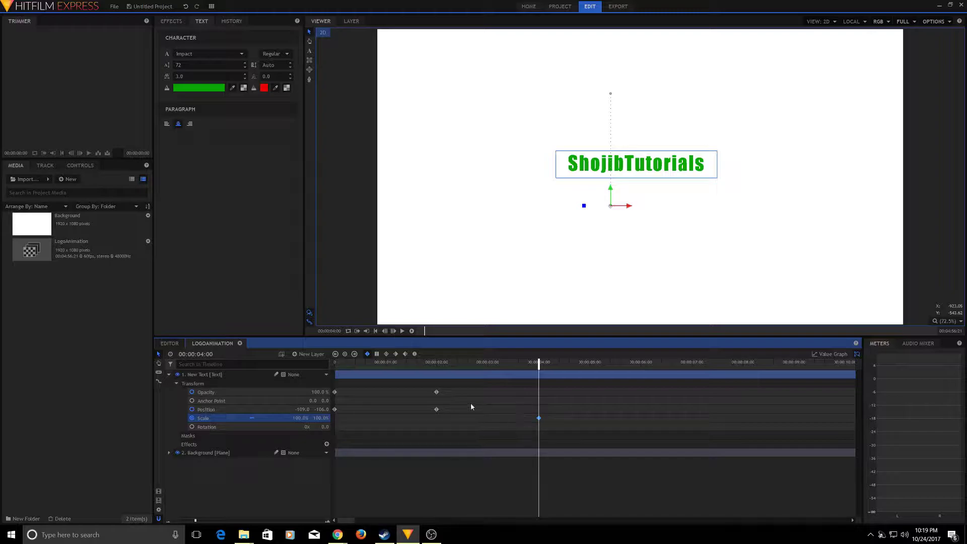
Step: Add a Scale keyframe for the text at 00:00:02:00, aligned with the second Position keyframe
click(437, 410)
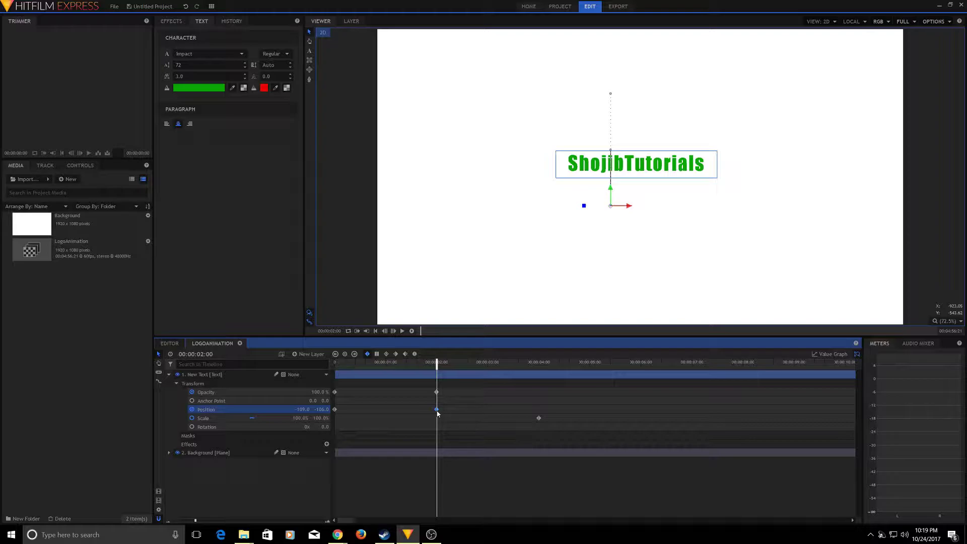
click(270, 418)
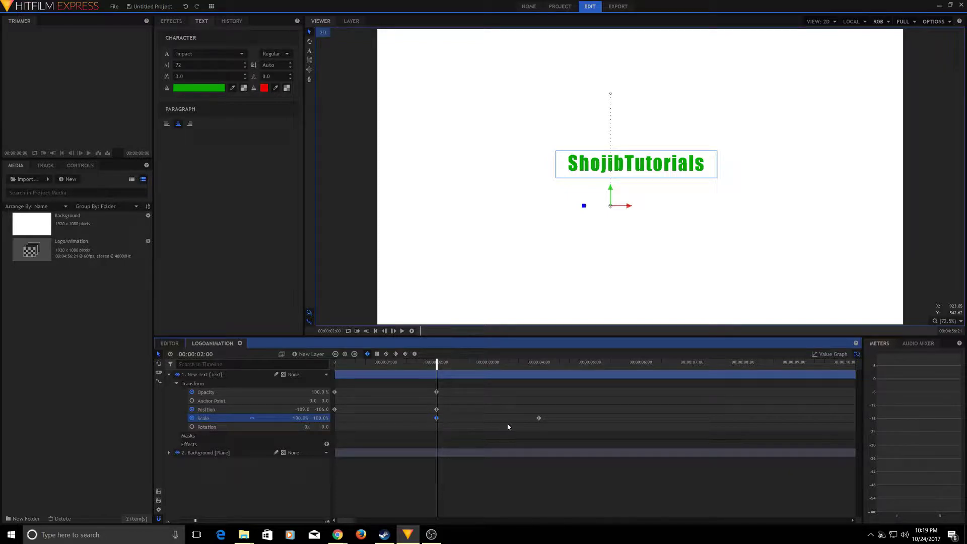
Step: At 00:00:04:00, set the text's Scale to 250.0% and move the enlarged text down to the middle of the white frame
click(538, 419)
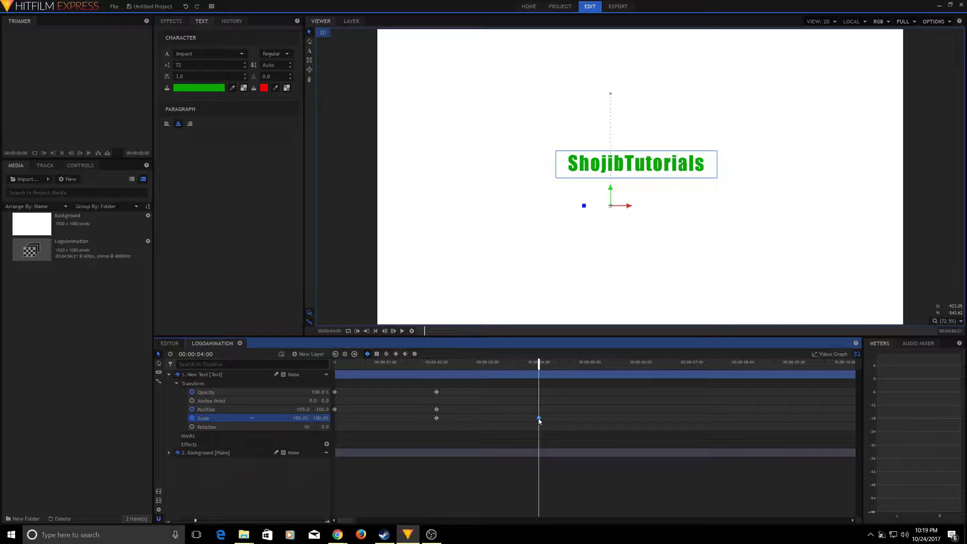
mouse_move(301, 418)
mouse_down()
mouse_move(344, 418)
mouse_move(306, 418)
mouse_up()
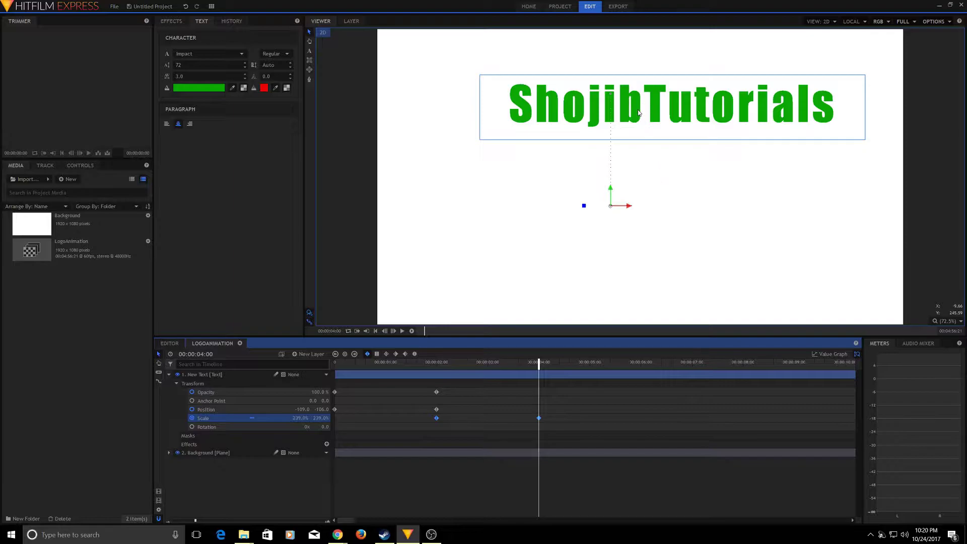
drag(638, 112, 610, 175)
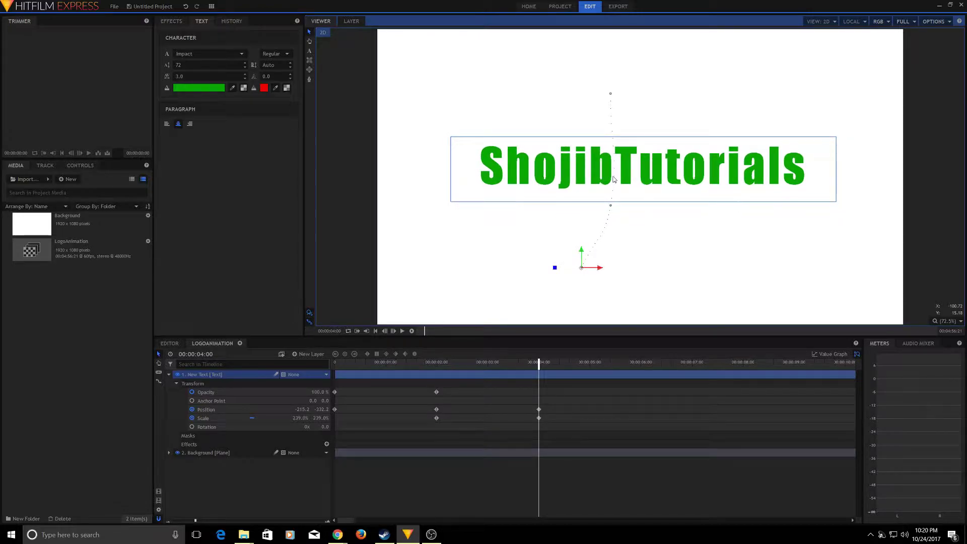
drag(328, 409, 297, 410)
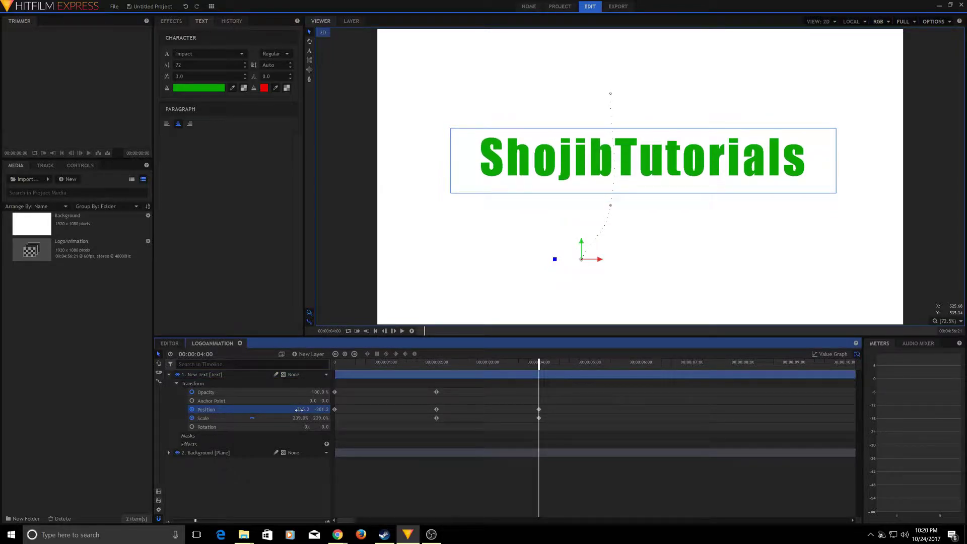
key(ctrl+z)
click(317, 417)
key(Tab)
click(259, 418)
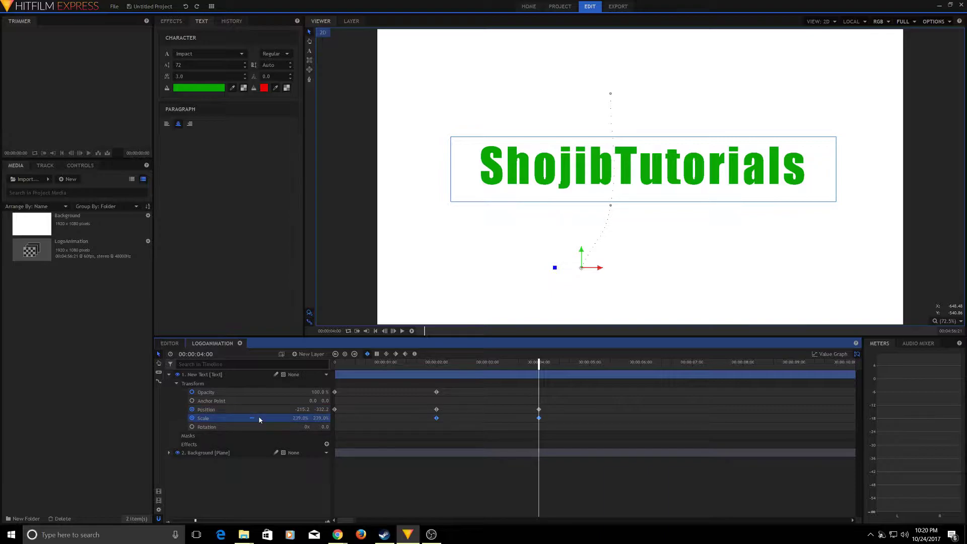
mouse_move(319, 419)
mouse_down()
mouse_move(337, 418)
mouse_move(326, 419)
mouse_up()
mouse_move(611, 165)
mouse_down()
mouse_move(608, 188)
mouse_move(612, 177)
mouse_up()
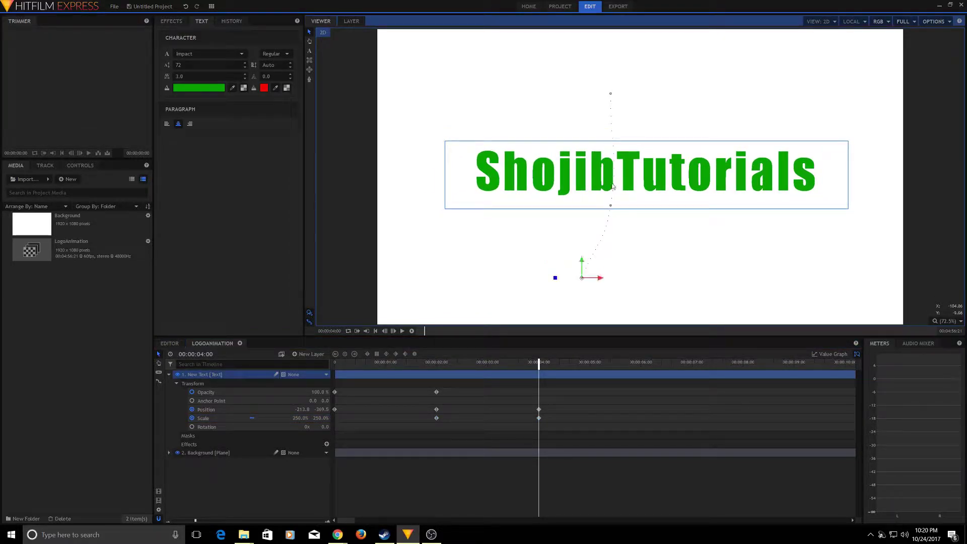
Step: Play the composite from the start to preview the text's enlargement between 00:00:02:00 and 00:00:04:00
click(375, 331)
click(402, 331)
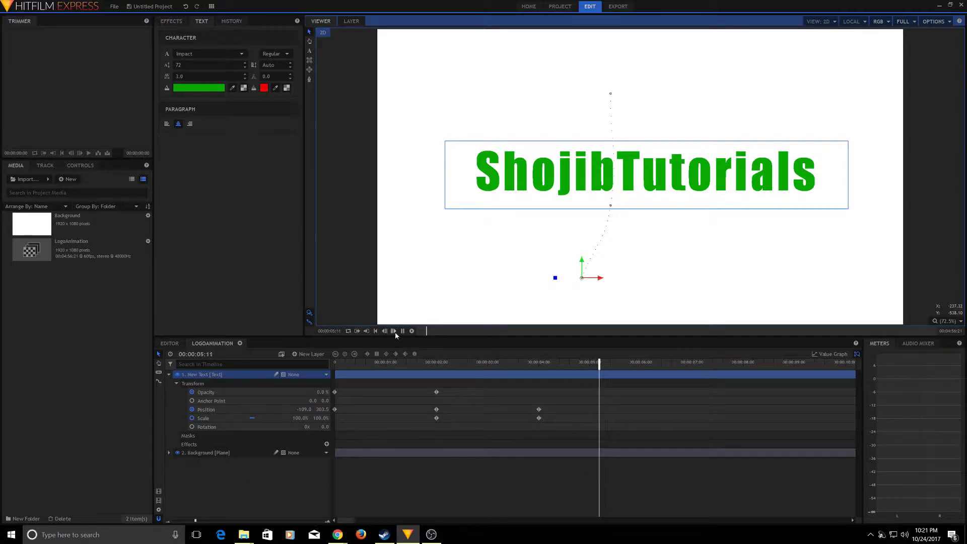
click(403, 332)
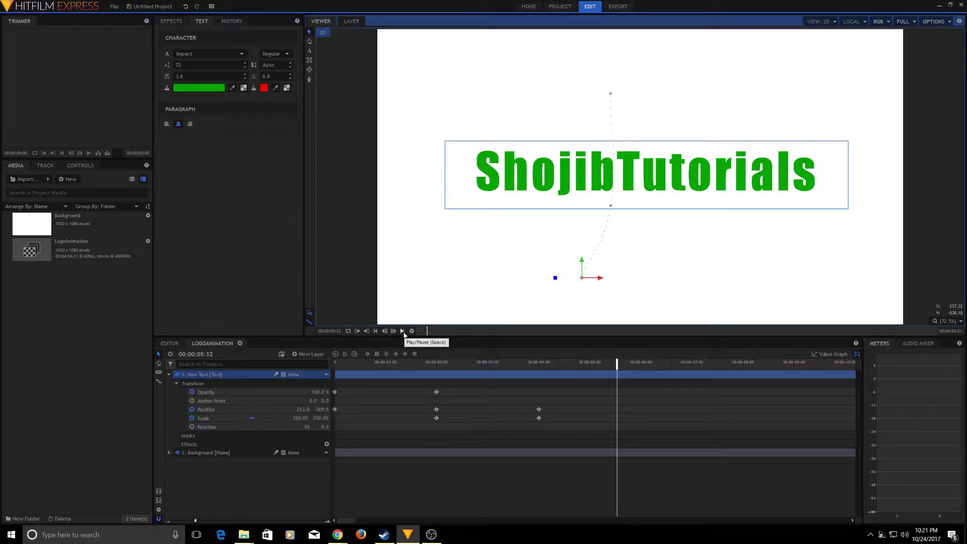
Step: At 00:00:05:01, scale the text up to 712.0% and move it down so it is vertically centred in the frame
click(539, 419)
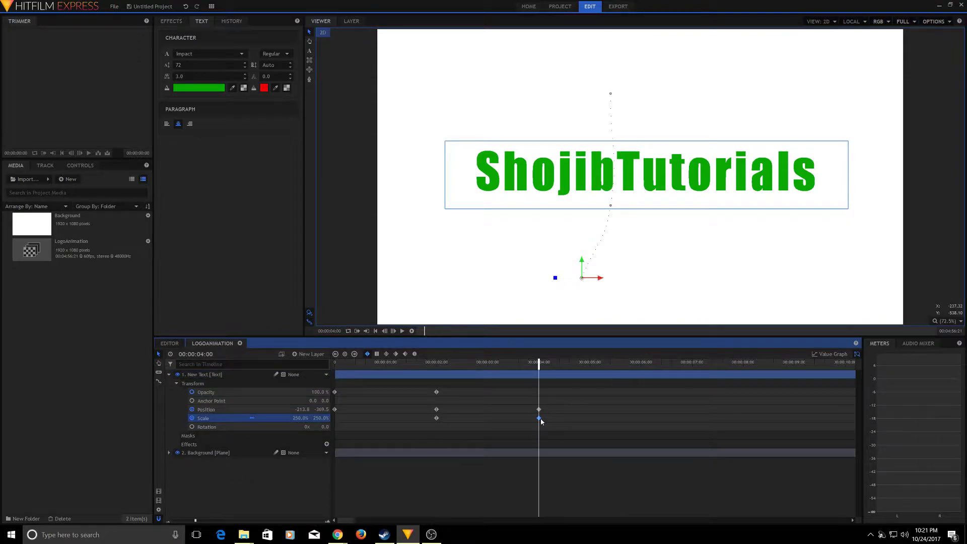
click(591, 370)
drag(301, 419, 359, 419)
drag(530, 46, 536, 197)
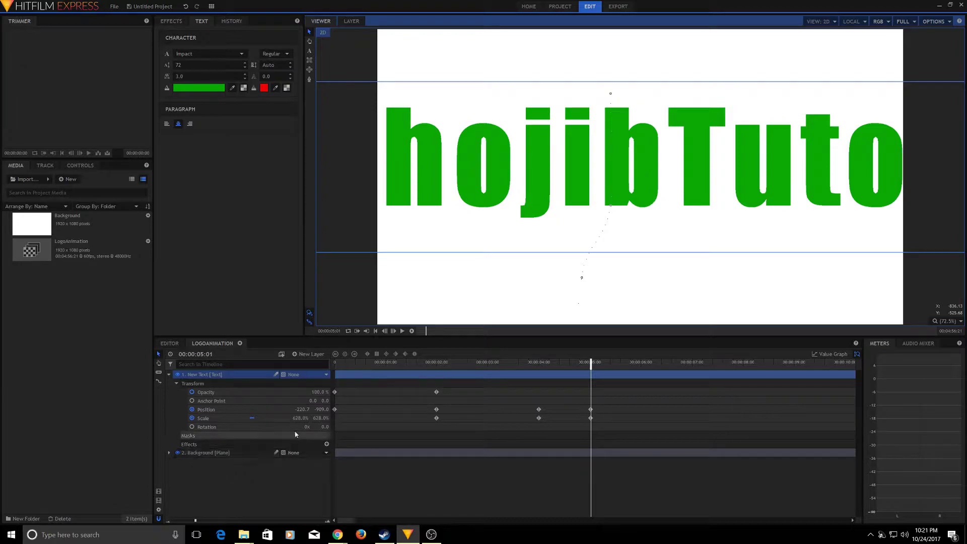
drag(301, 419, 333, 418)
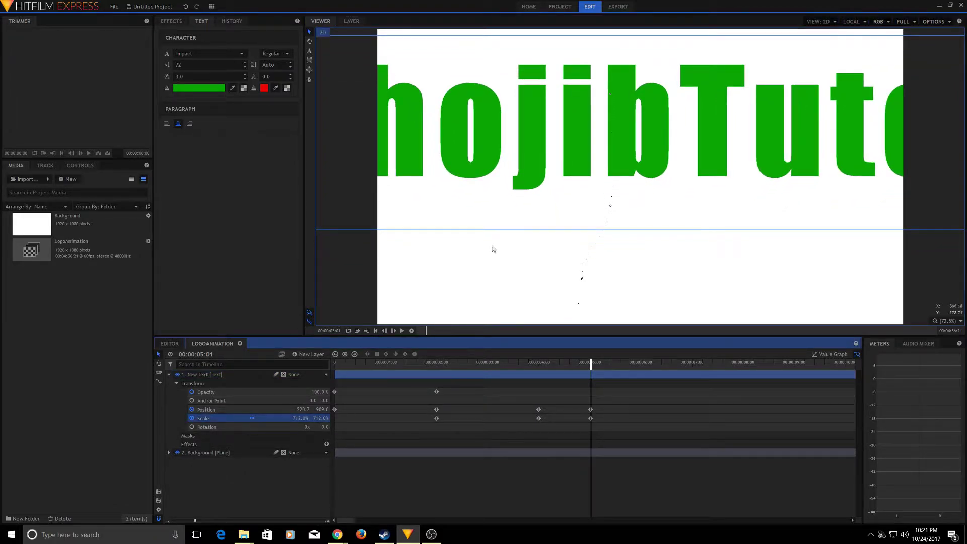
drag(528, 186, 520, 228)
Step: Add an Opacity keyframe for the text at 00:00:04:00, aligned with the third Position keyframe
click(361, 360)
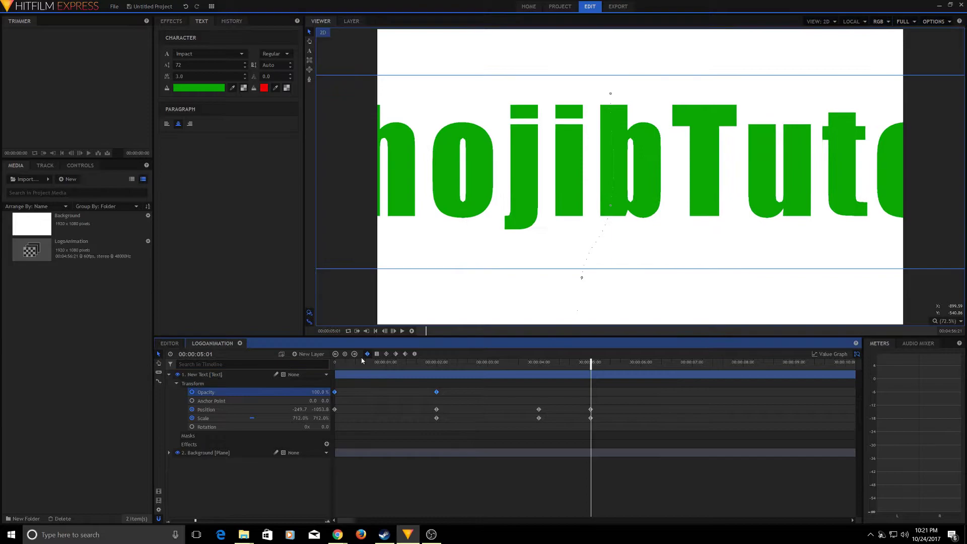
click(539, 410)
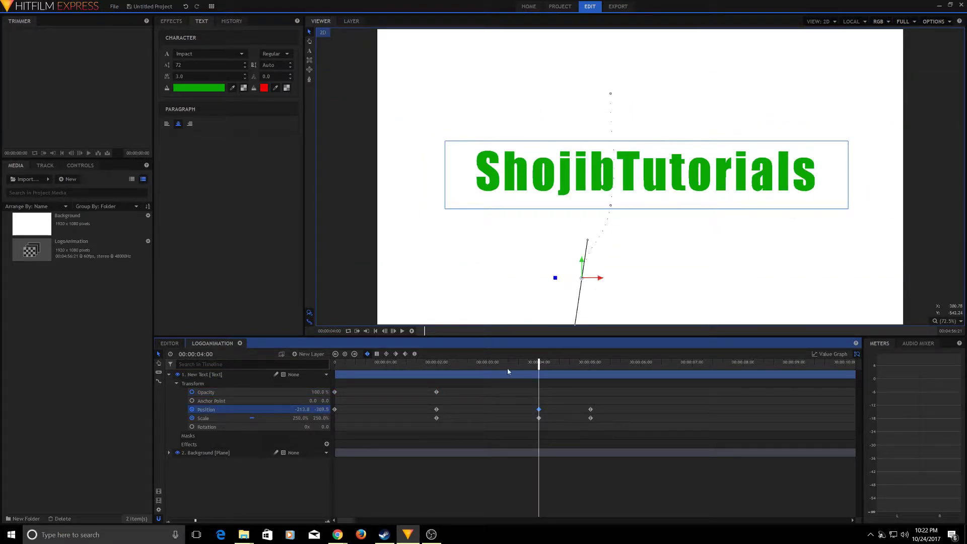
click(264, 385)
click(267, 391)
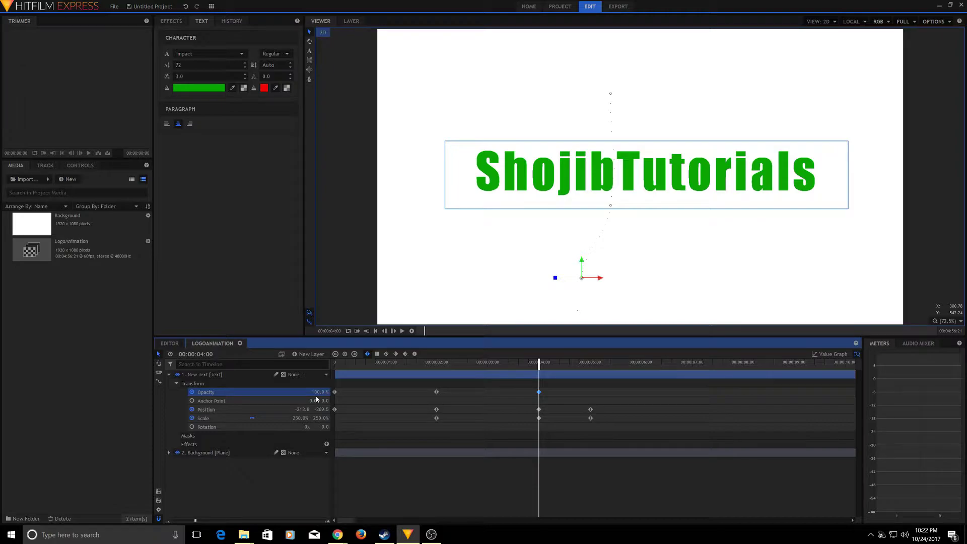
Step: Add an Opacity keyframe at 00:00:05:01 and set its value to 0.0% so the text fades out
click(591, 412)
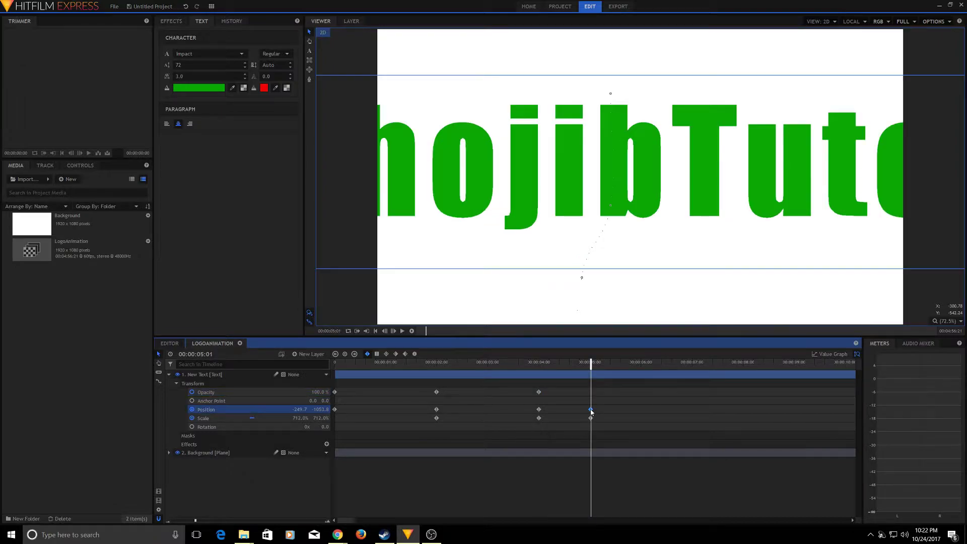
click(269, 393)
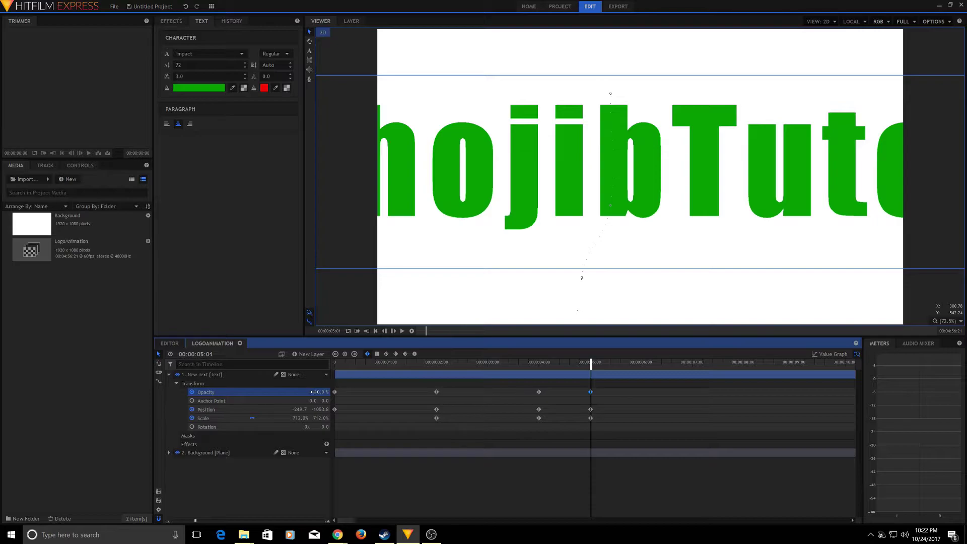
drag(312, 392, 262, 392)
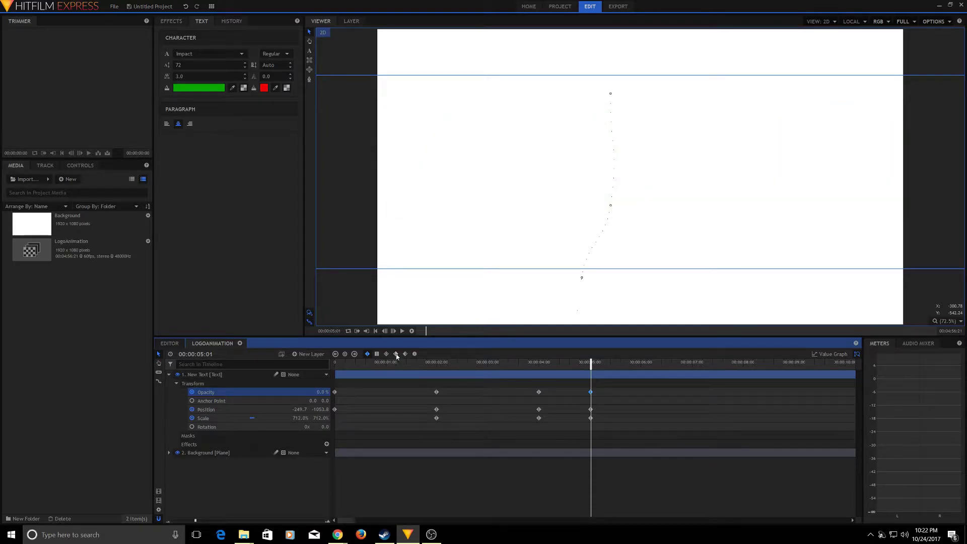
Step: Play the composite from the start to preview the full animation with the closing zoom and fade-out
click(411, 332)
click(403, 331)
click(402, 332)
click(375, 331)
click(341, 392)
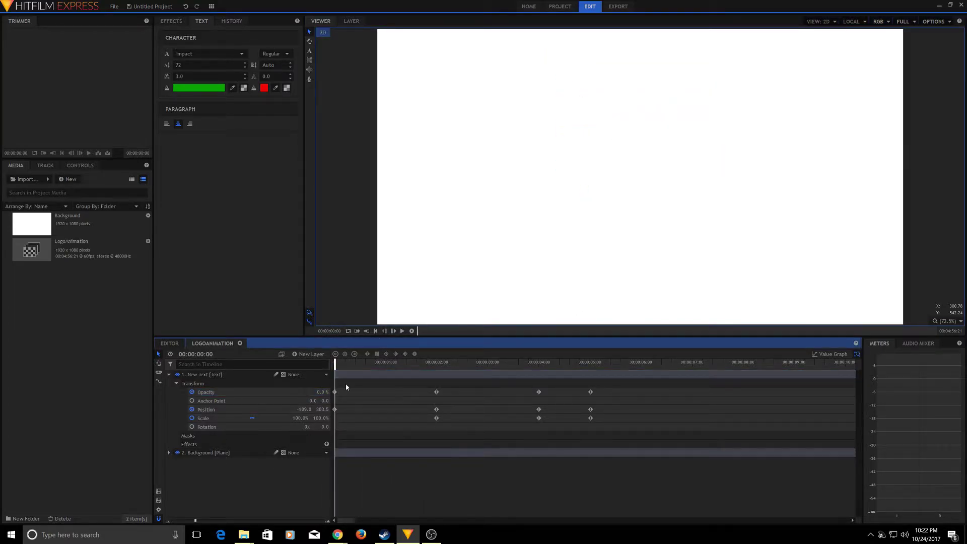
click(402, 331)
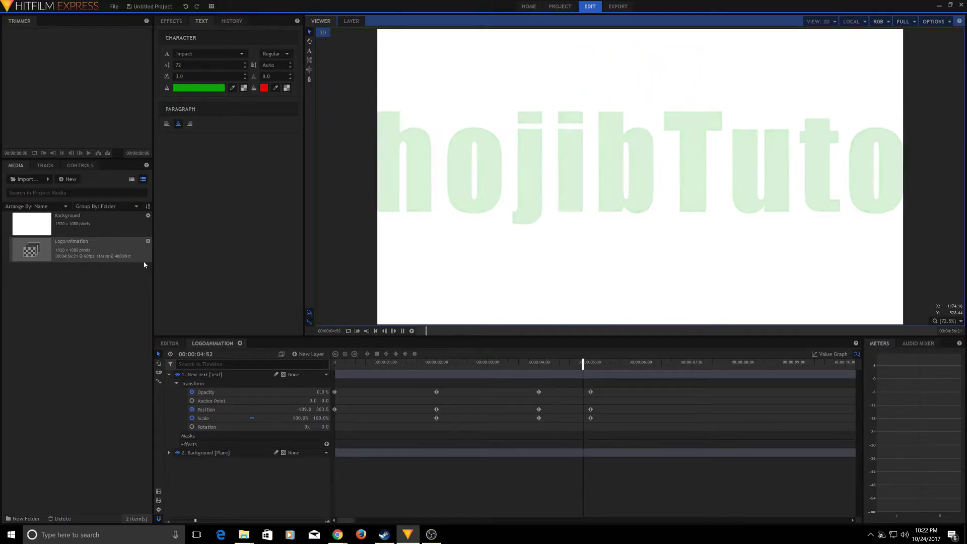
click(402, 331)
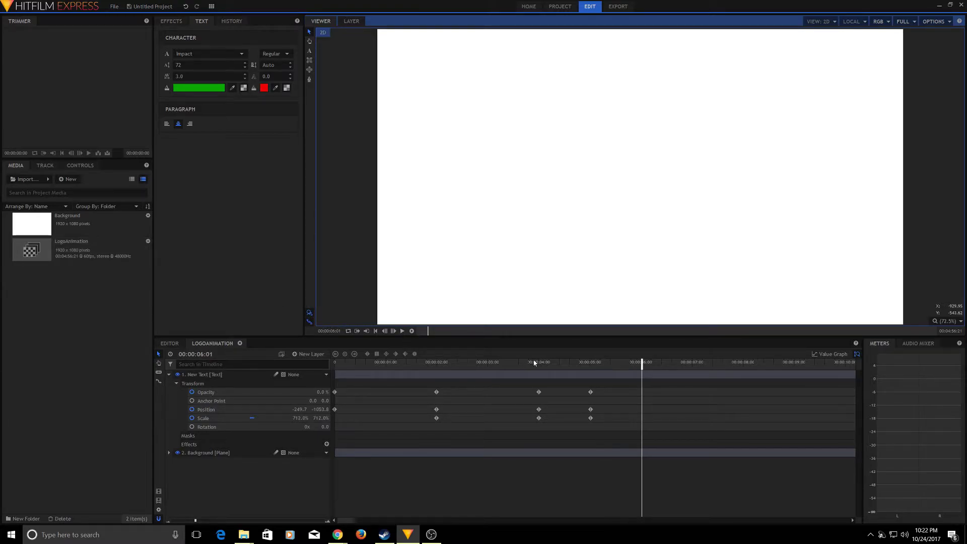
Step: Replay the ending several times from around 00:00:04:00 to check how the text fades while it enlarges
click(534, 362)
click(402, 331)
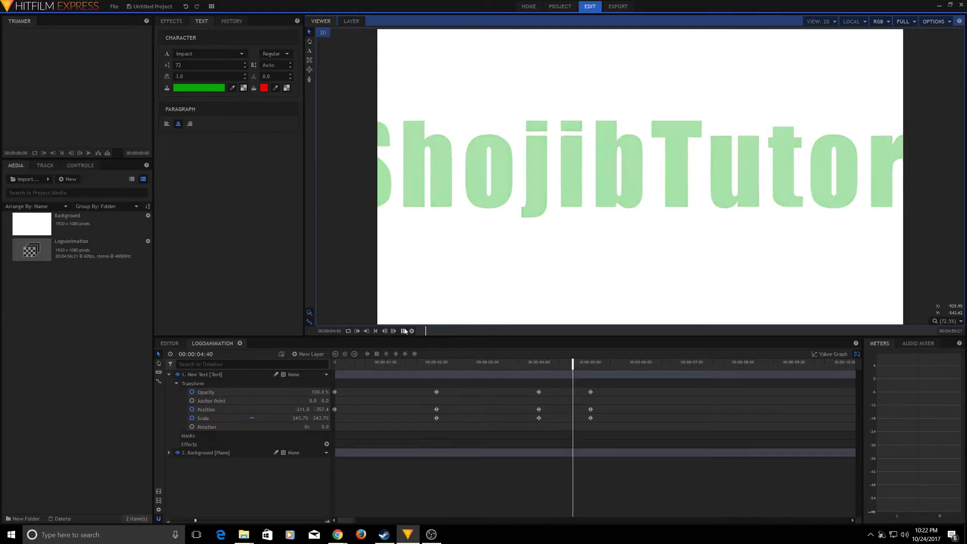
click(534, 362)
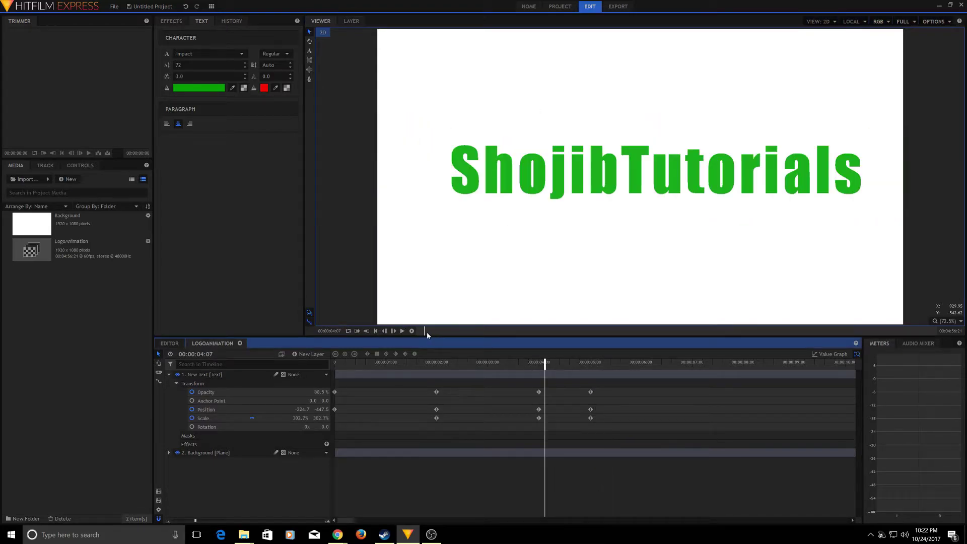
click(402, 331)
click(402, 331)
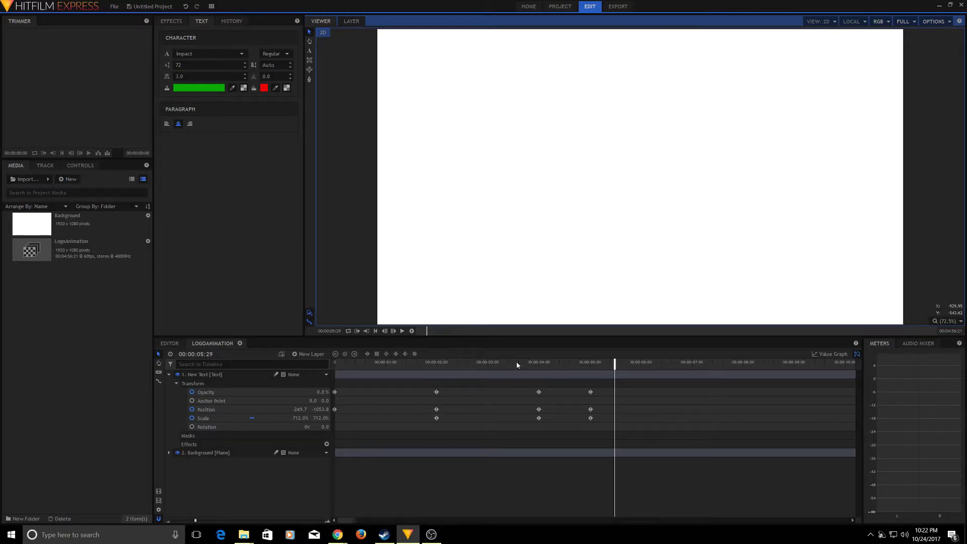
click(518, 363)
click(402, 331)
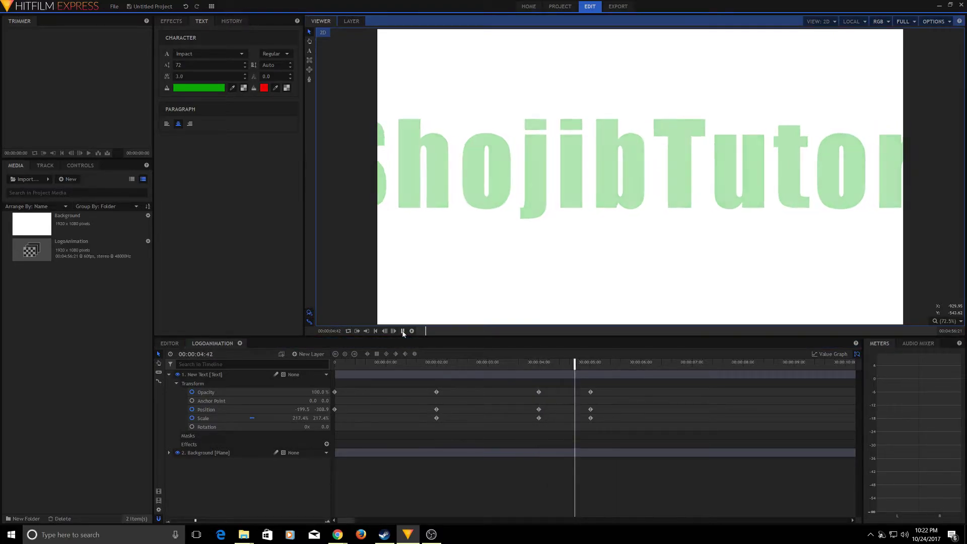
click(402, 331)
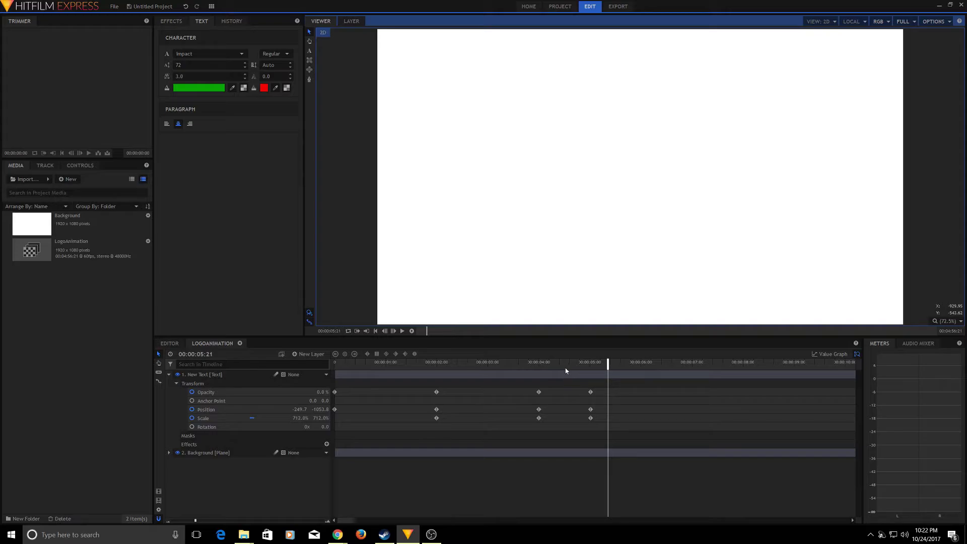
Step: Move the last Opacity keyframe earlier than the final Scale keyframe and play the composite to check the faster fade-out
click(591, 392)
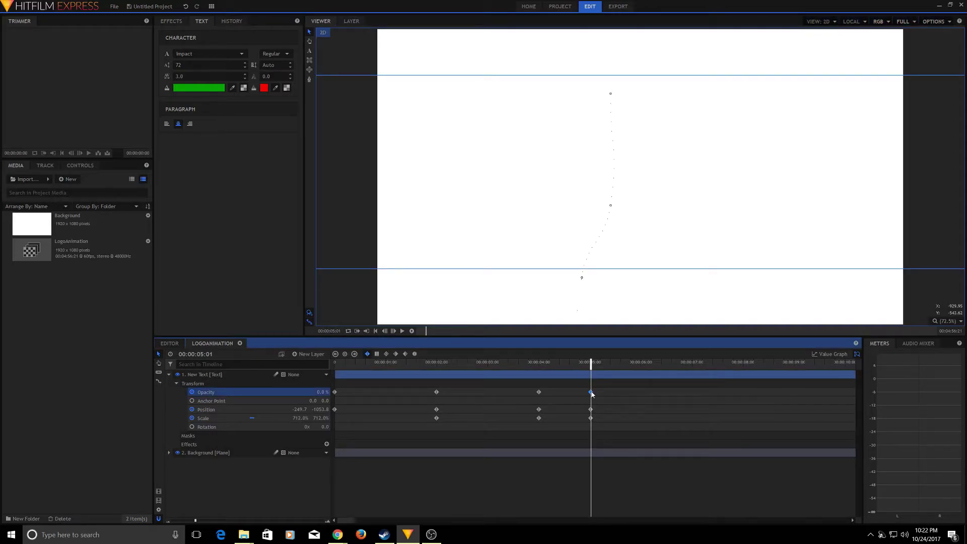
drag(592, 393, 570, 394)
click(377, 332)
click(402, 332)
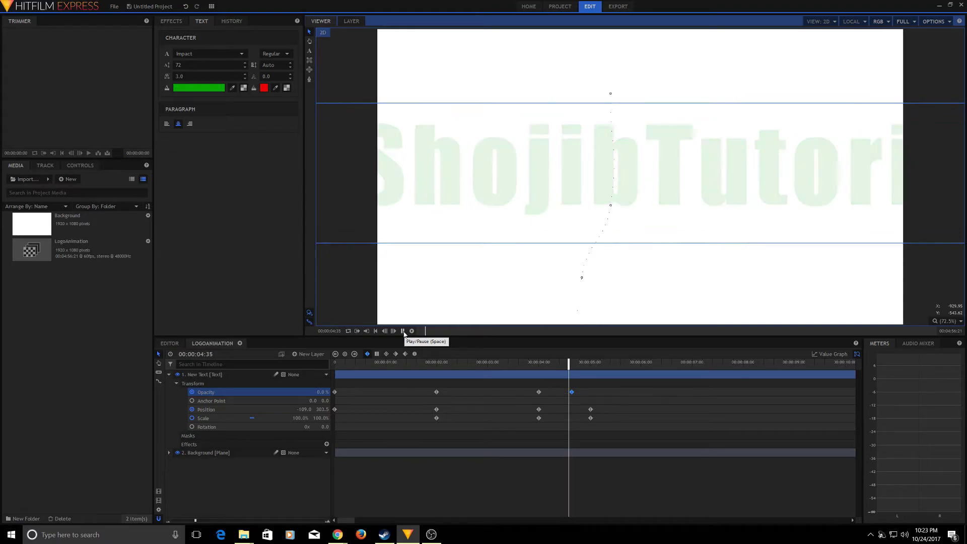
click(403, 331)
click(397, 402)
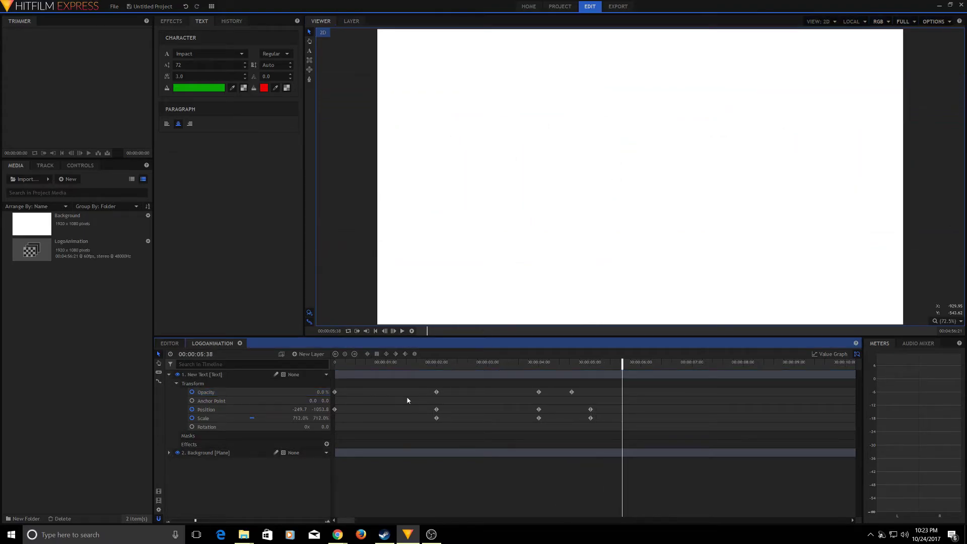
Step: Move the last Opacity keyframe to about midway between 00:00:04:00 and 00:00:05:00, and replay the animation from the start
drag(571, 393, 567, 393)
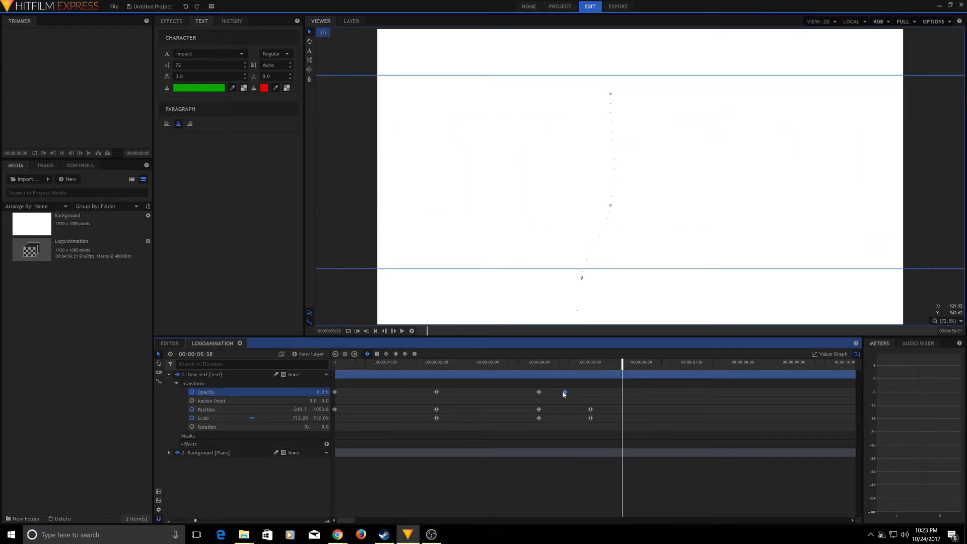
click(376, 331)
click(414, 347)
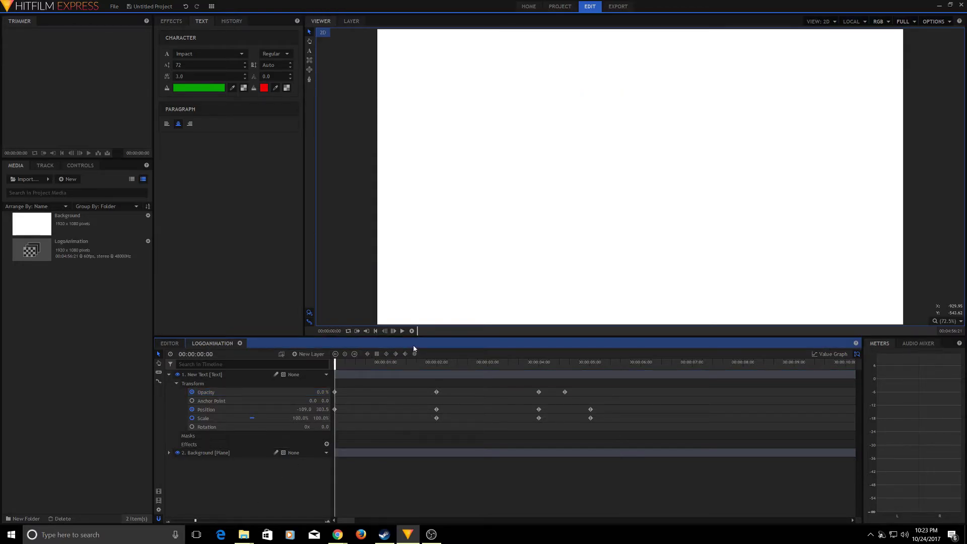
click(402, 332)
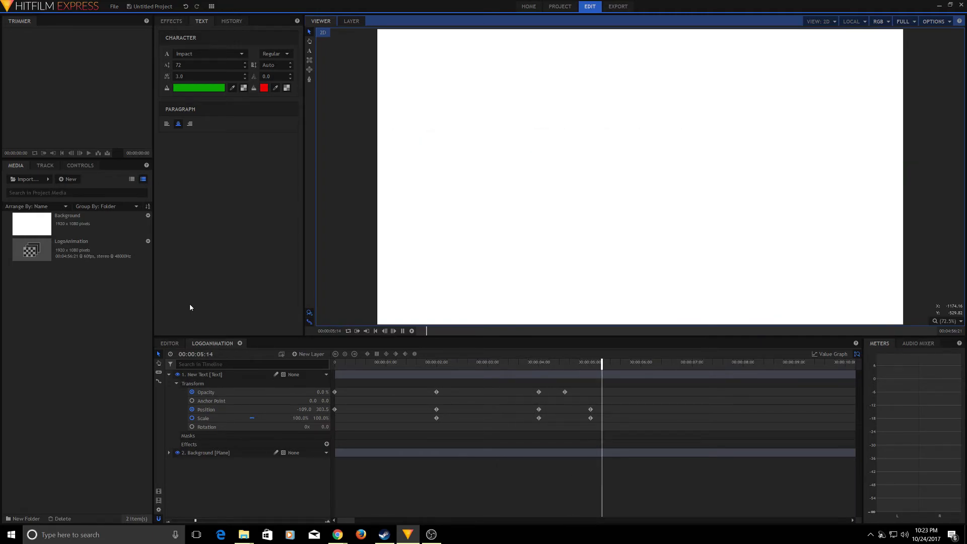
click(402, 331)
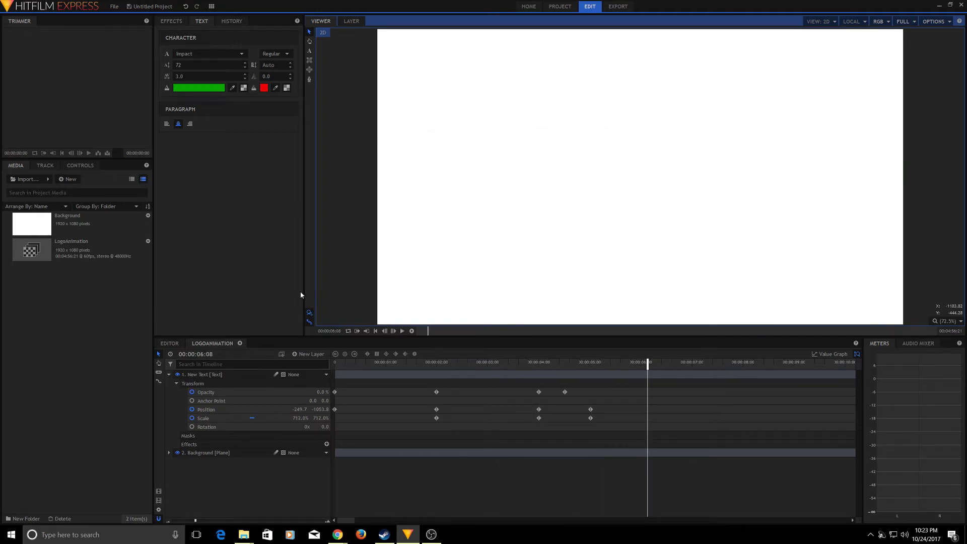
key(space)
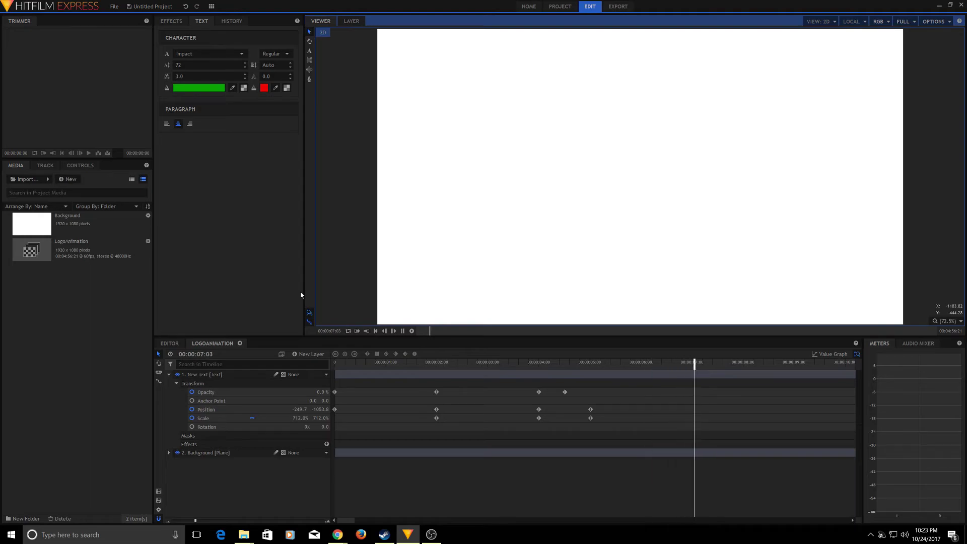
Step: Replay the logo animation from the start, pausing around 00:00:03:08 to check the text, and play it once more from the beginning
click(402, 331)
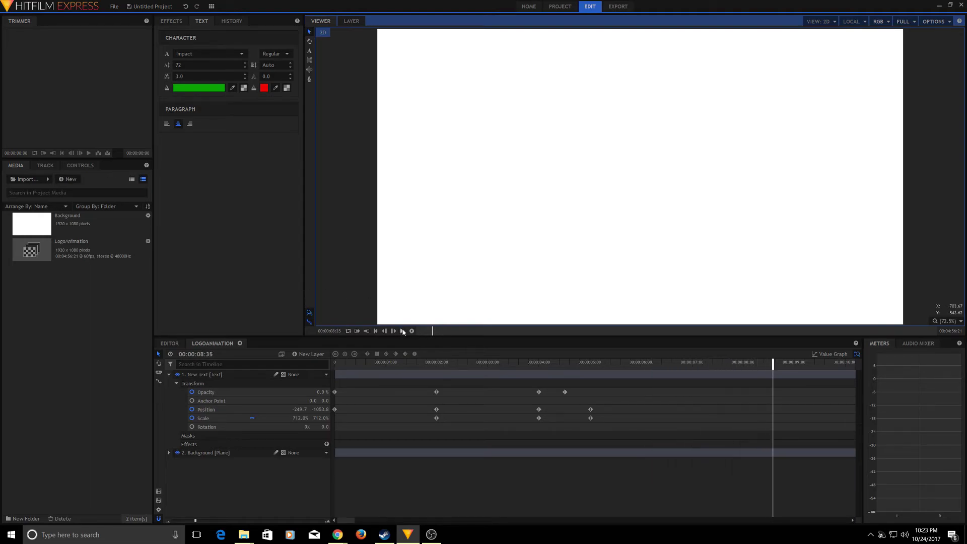
click(376, 331)
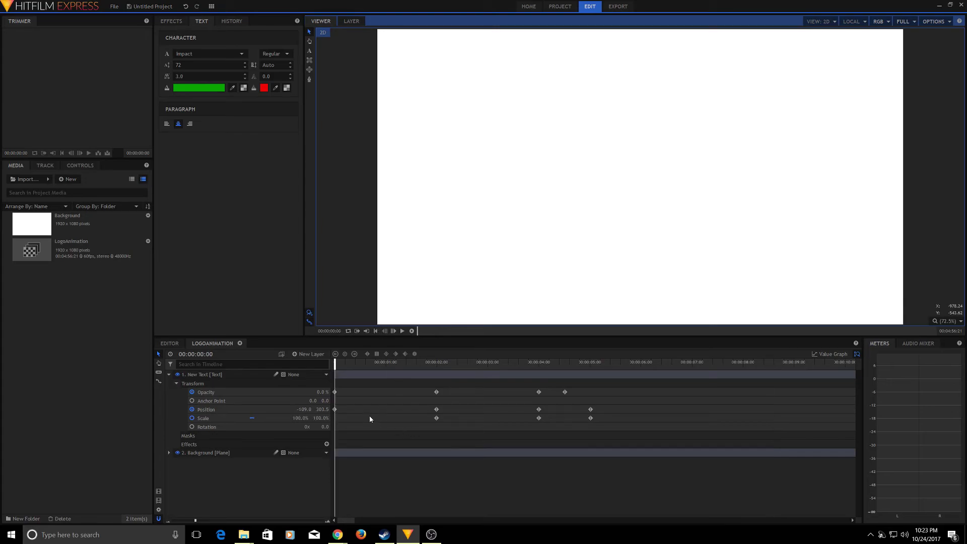
click(402, 332)
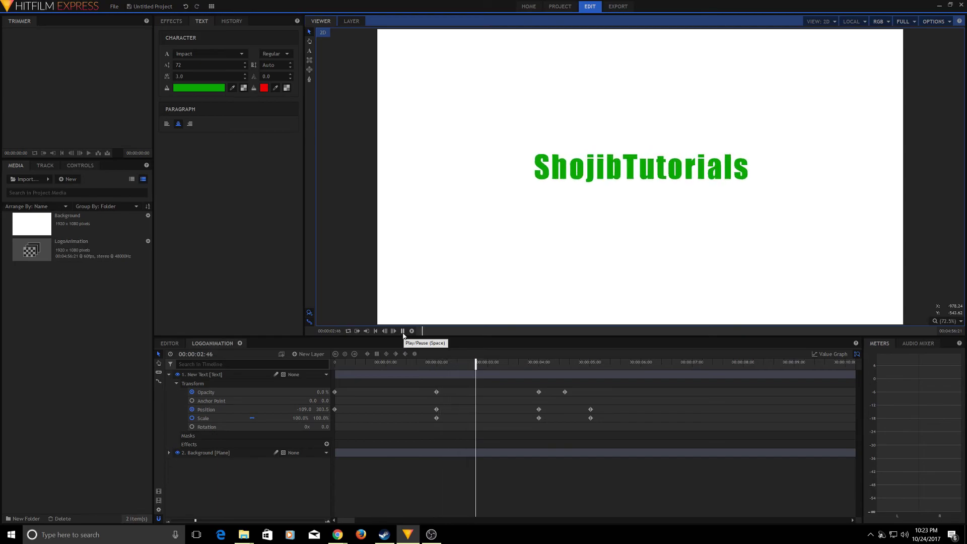
click(403, 331)
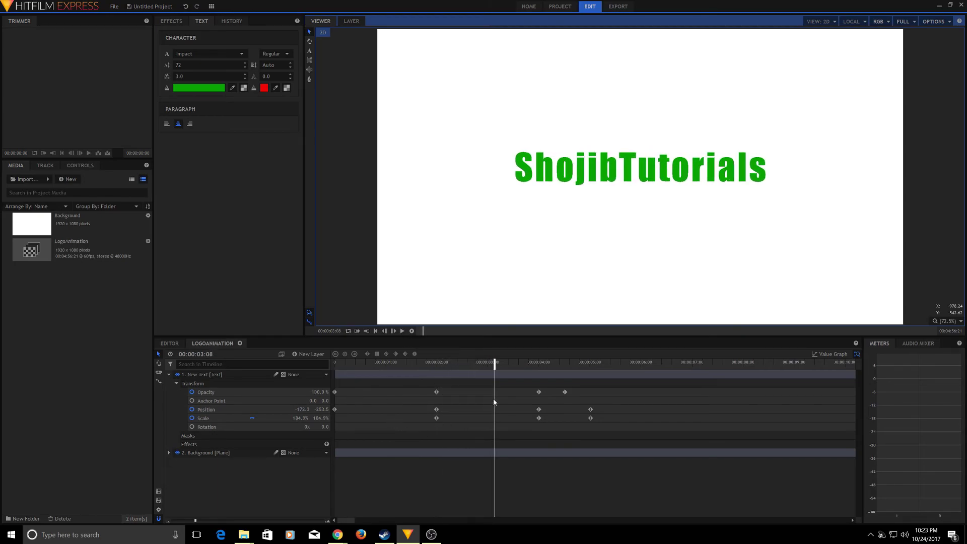
click(402, 332)
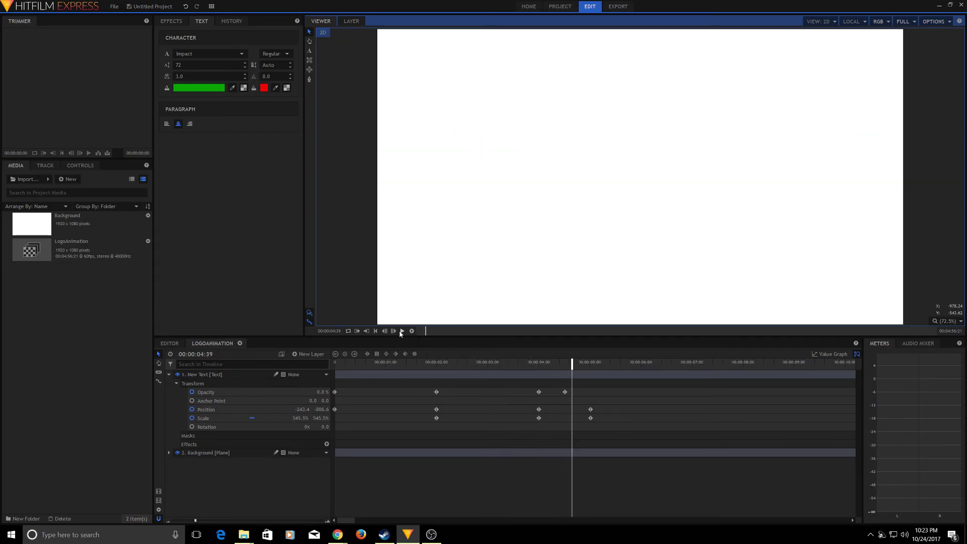
key(Home)
click(403, 331)
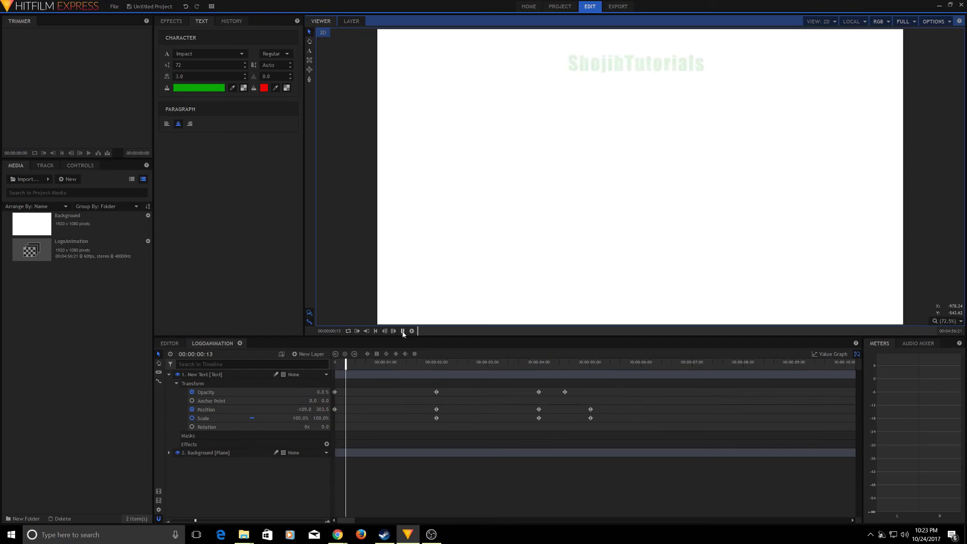